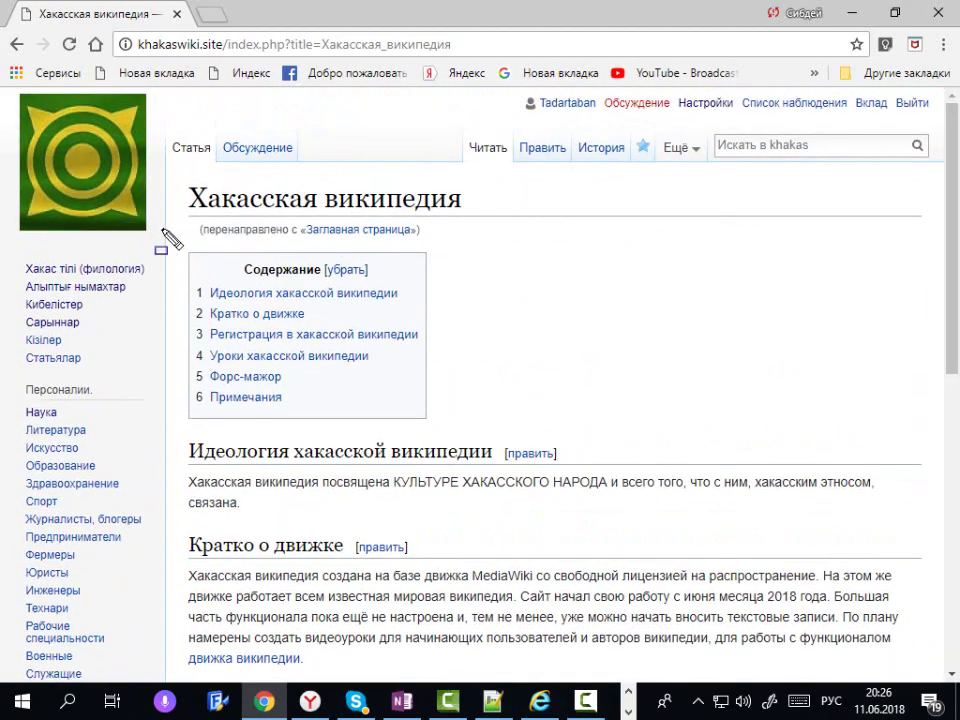
Examine the article's contents box, first two section headings and registration paragraph, outlining each with a blue rectangle.
left_click_drag(173, 242, 212, 296)
left_click_drag(256, 338, 468, 432)
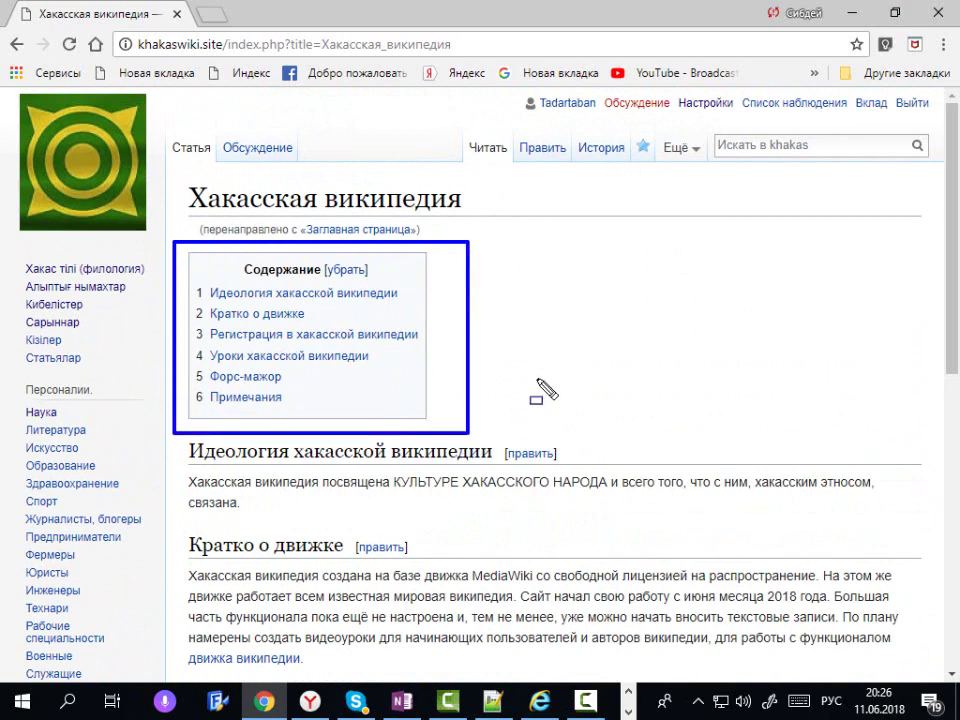
mouse_move(179, 433)
left_mouse_down()
mouse_move(192, 450)
mouse_move(567, 467)
left_mouse_up()
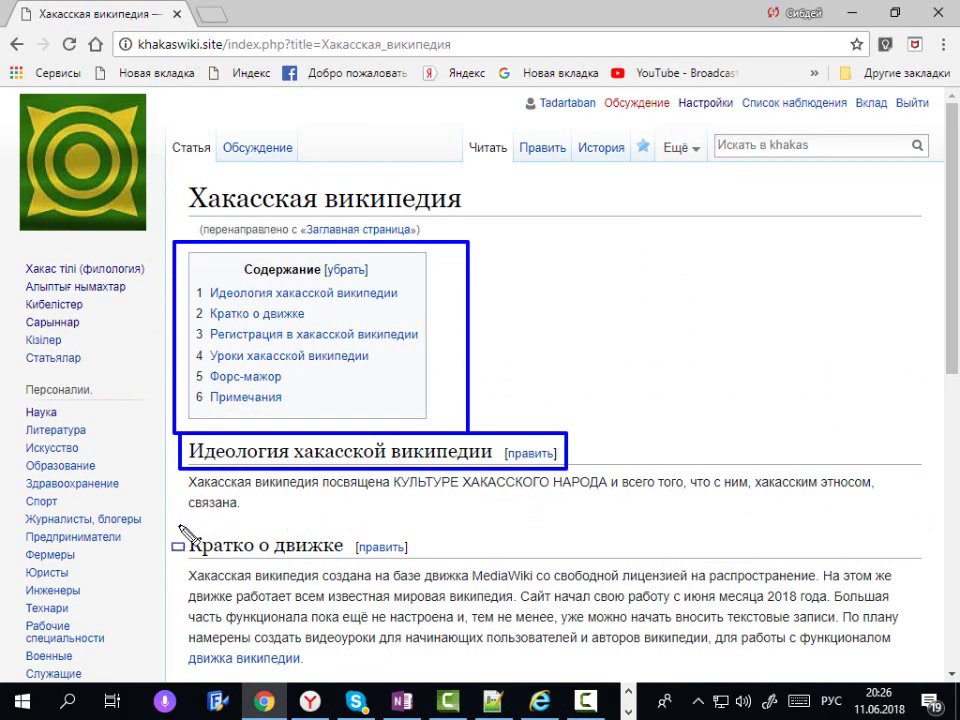
left_click_drag(179, 522, 427, 552)
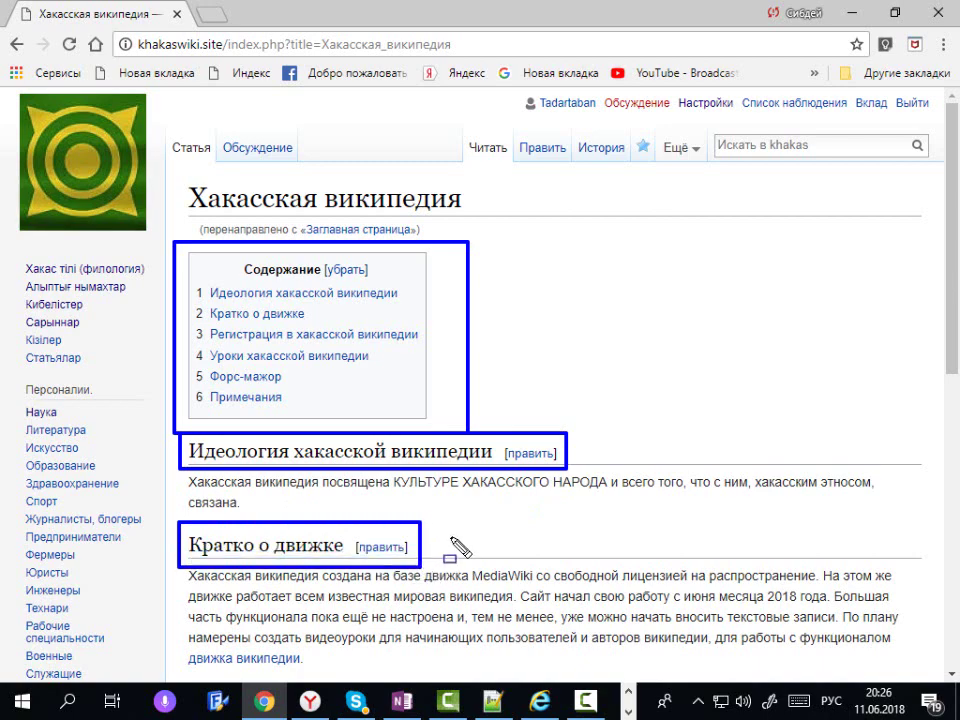
scroll(450, 540, "down", 4)
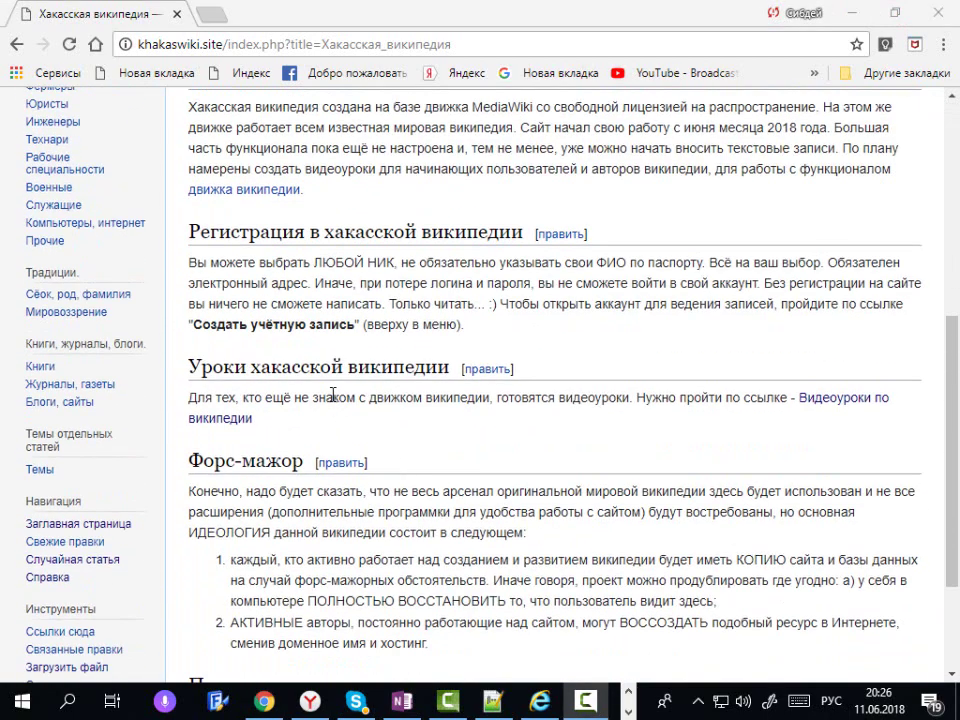
mouse_move(181, 256)
left_mouse_down()
mouse_move(767, 330)
mouse_move(908, 332)
left_mouse_up()
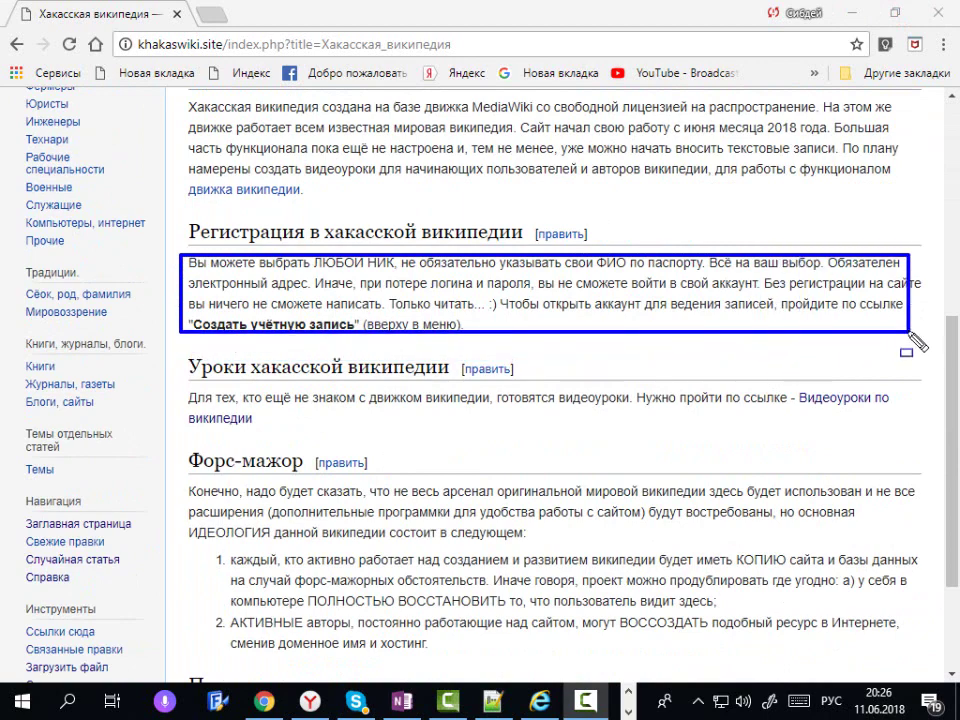
key("Escape")
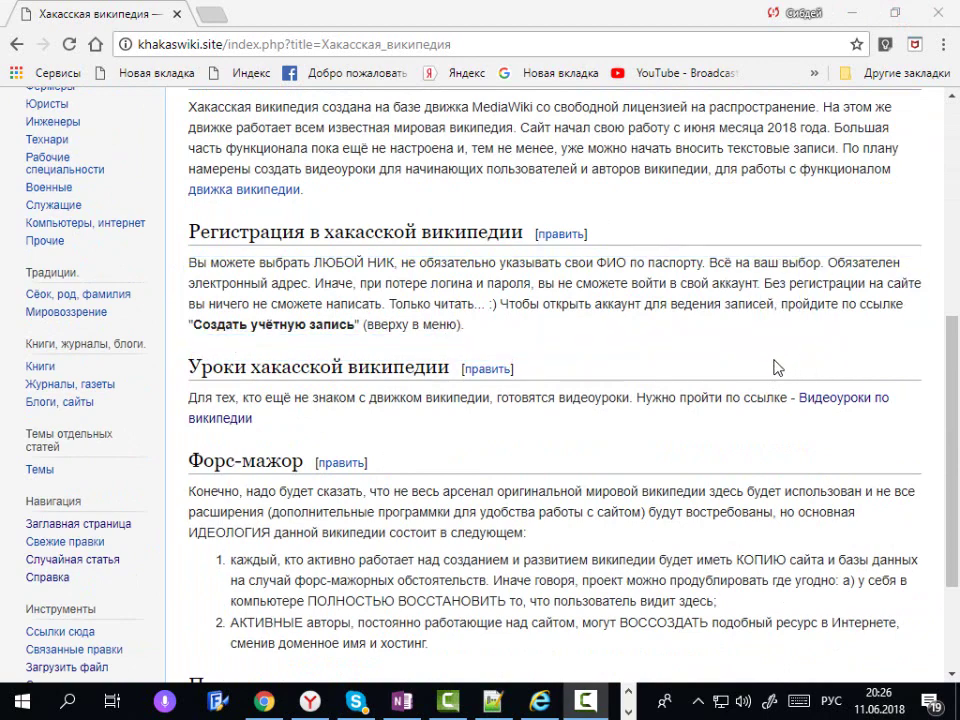
scroll(770, 372, "up", 5)
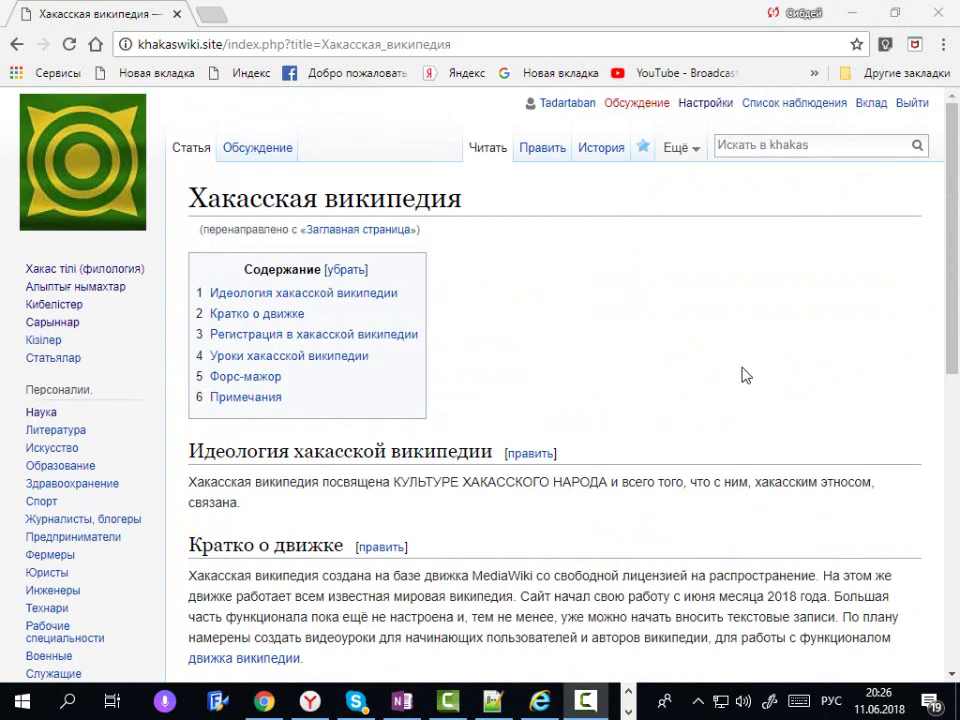
Open the whole article for editing, look through its wikitext, and return to the article.
left_click(542, 148)
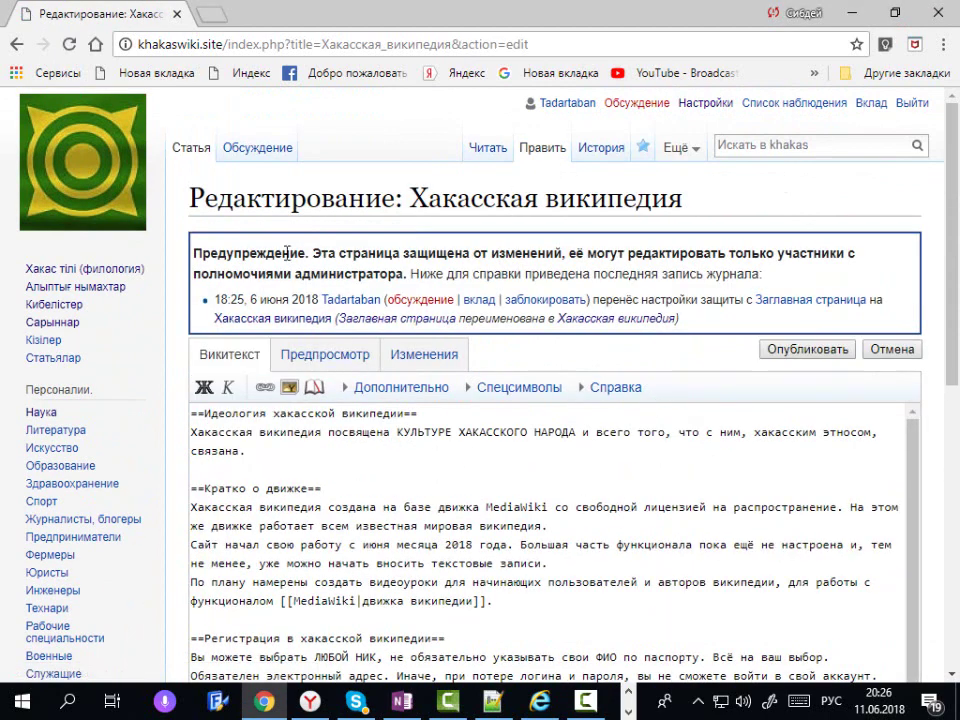
scroll(175, 255, "down", 2)
scroll(463, 459, "down", 3)
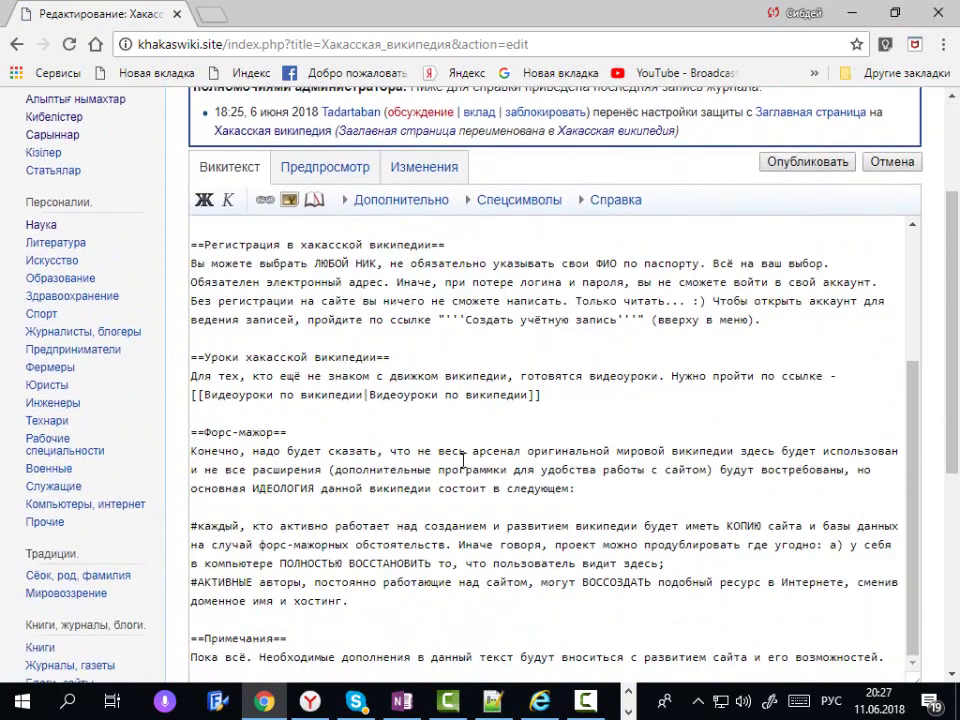
scroll(463, 459, "up", 3)
scroll(463, 461, "up", 2)
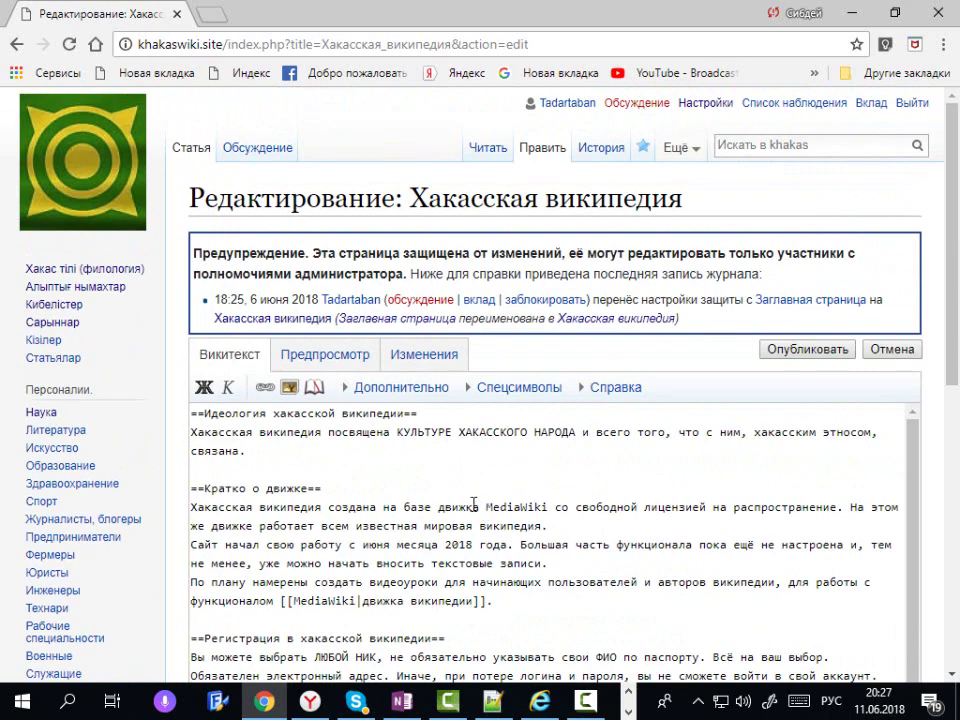
key("alt+Left")
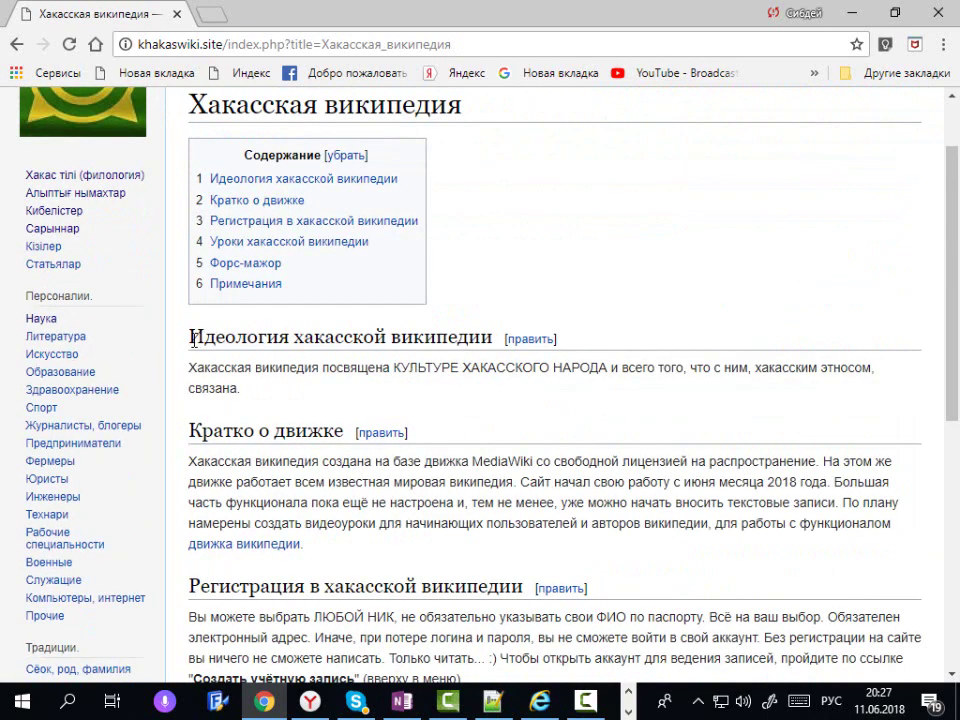
Open the "Идеология хакасской википедии" section for editing and examine the == markup around its heading.
left_click_drag(194, 338, 322, 337)
left_click(507, 410)
left_click(530, 340)
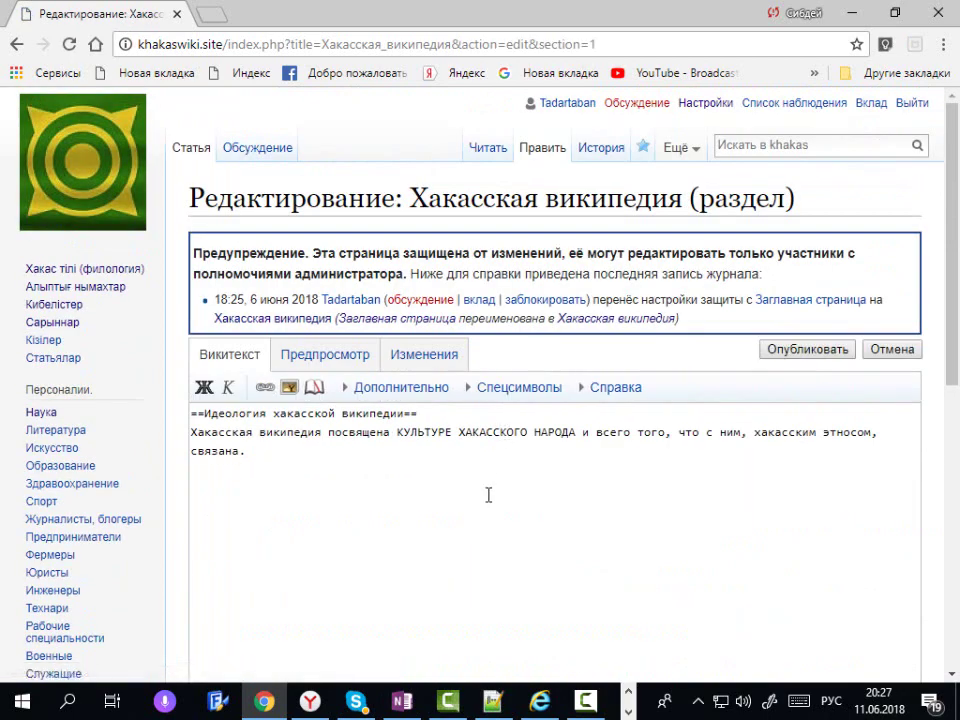
scroll(460, 430, "down", 2)
mouse_move(434, 318)
left_mouse_down()
mouse_move(191, 320)
mouse_move(433, 320)
left_mouse_up()
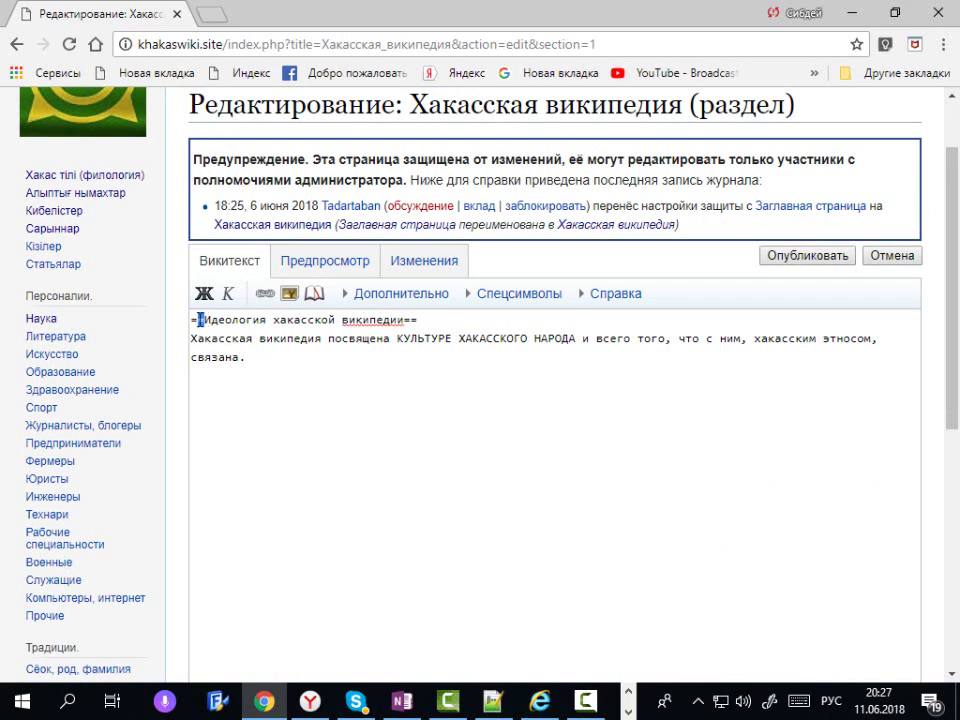
left_click_drag(193, 320, 200, 320)
left_click_drag(433, 320, 404, 320)
left_click(437, 322)
Preview the "Идеология хакасской википедии" section's heading and paragraph, and return to its wikitext.
left_click_drag(247, 358, 190, 347)
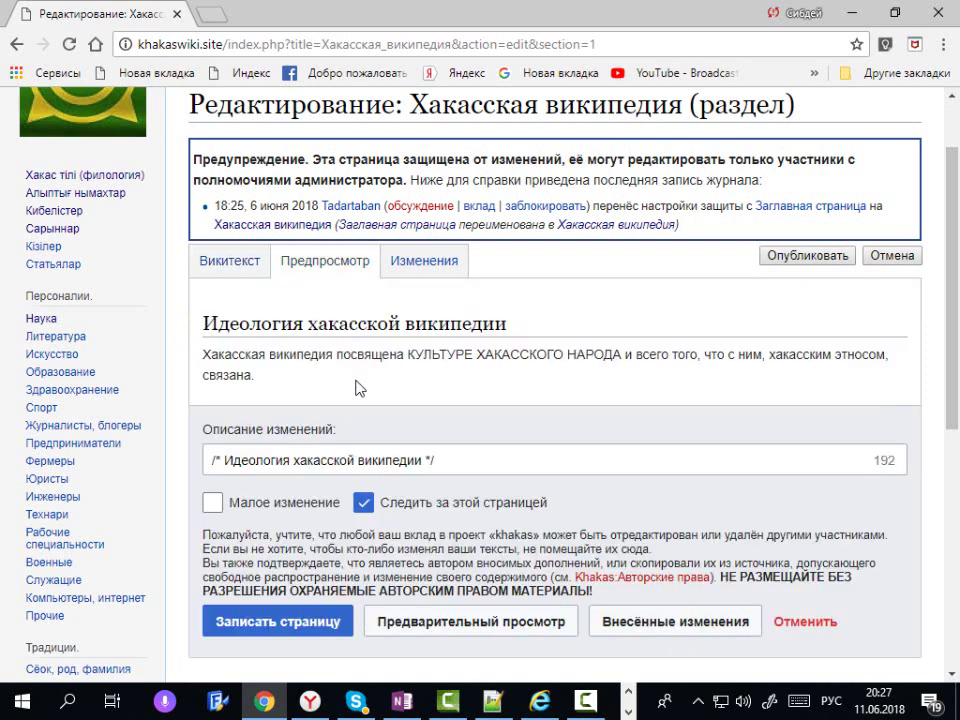
left_click_drag(299, 381, 200, 327)
left_click(297, 381)
left_click(238, 266)
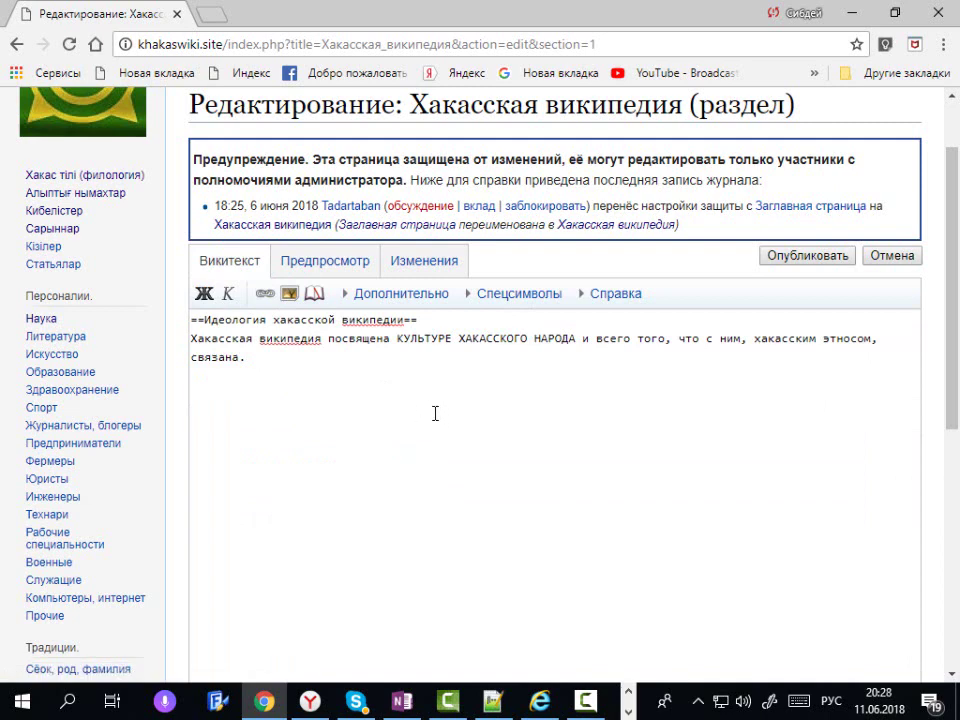
Return to the article, look over its sections, and open the whole page for editing.
scroll(569, 455, "up", 1)
scroll(521, 458, "down", 2)
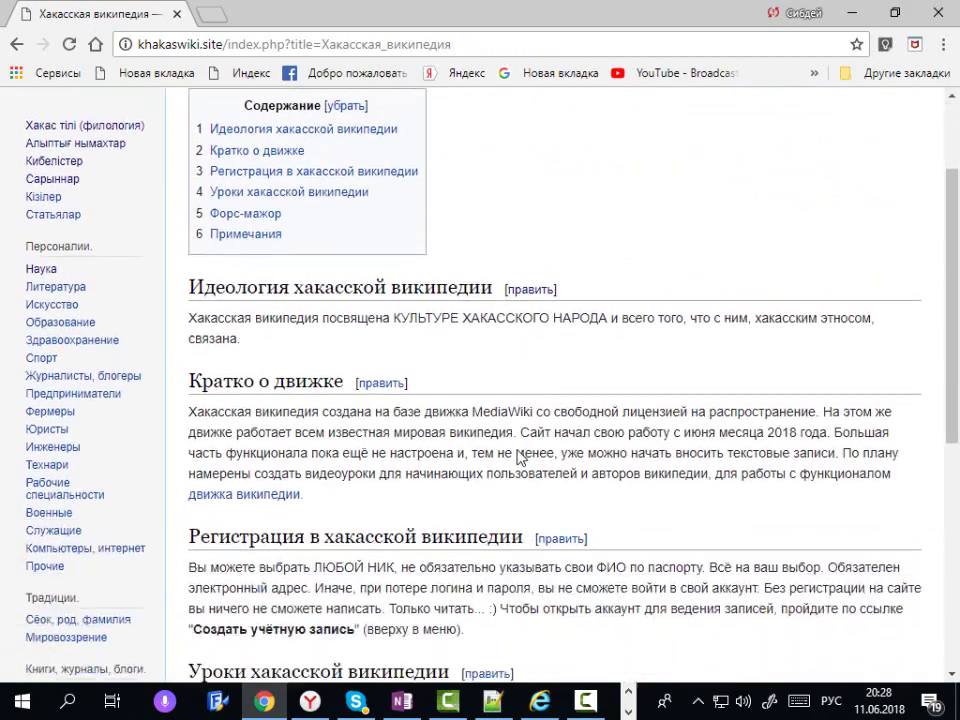
scroll(521, 456, "down", 4)
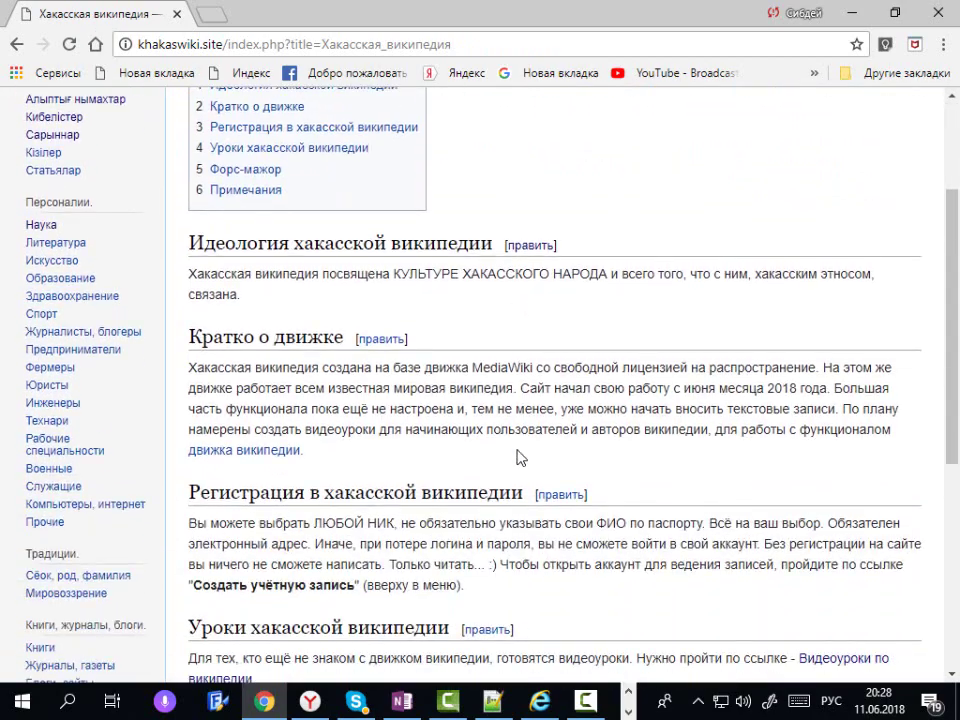
scroll(514, 465, "up", 2)
scroll(514, 465, "up", 1)
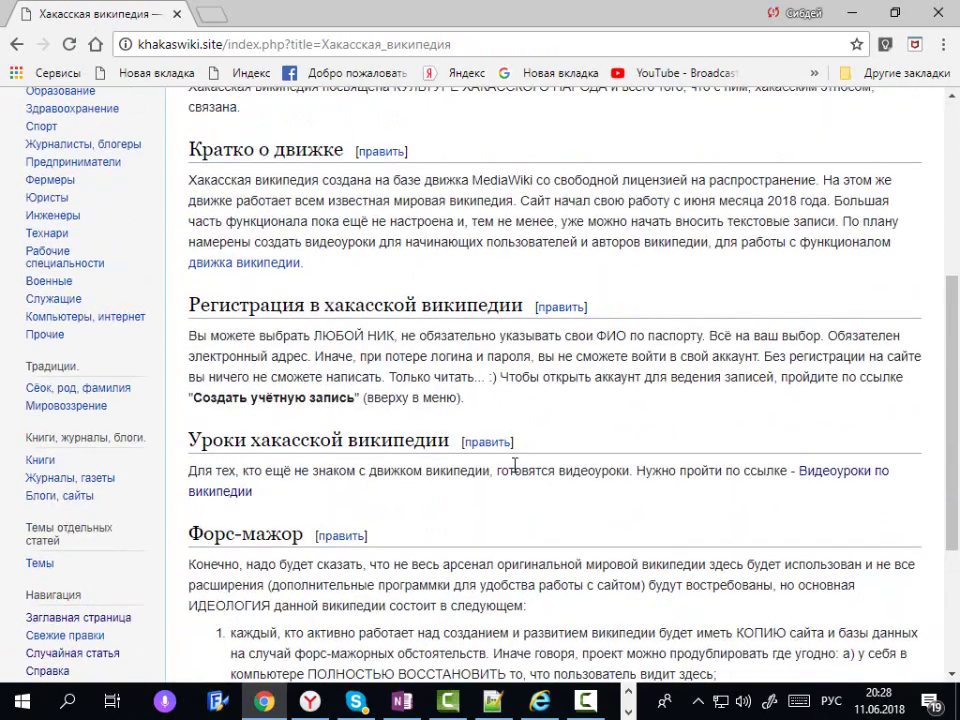
scroll(514, 465, "up", 4)
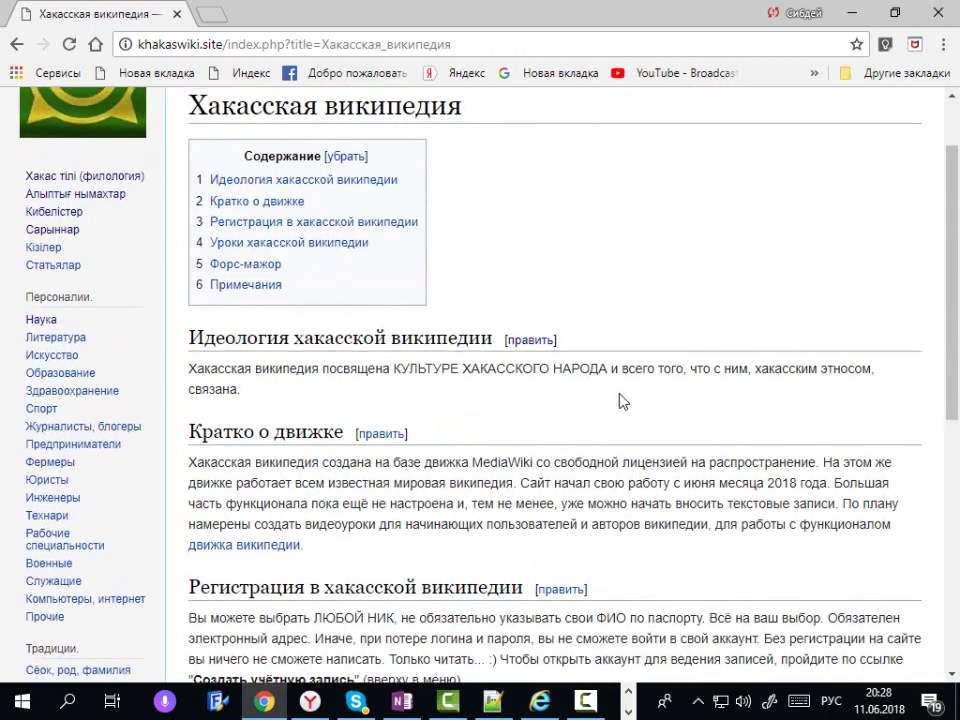
left_click(545, 152)
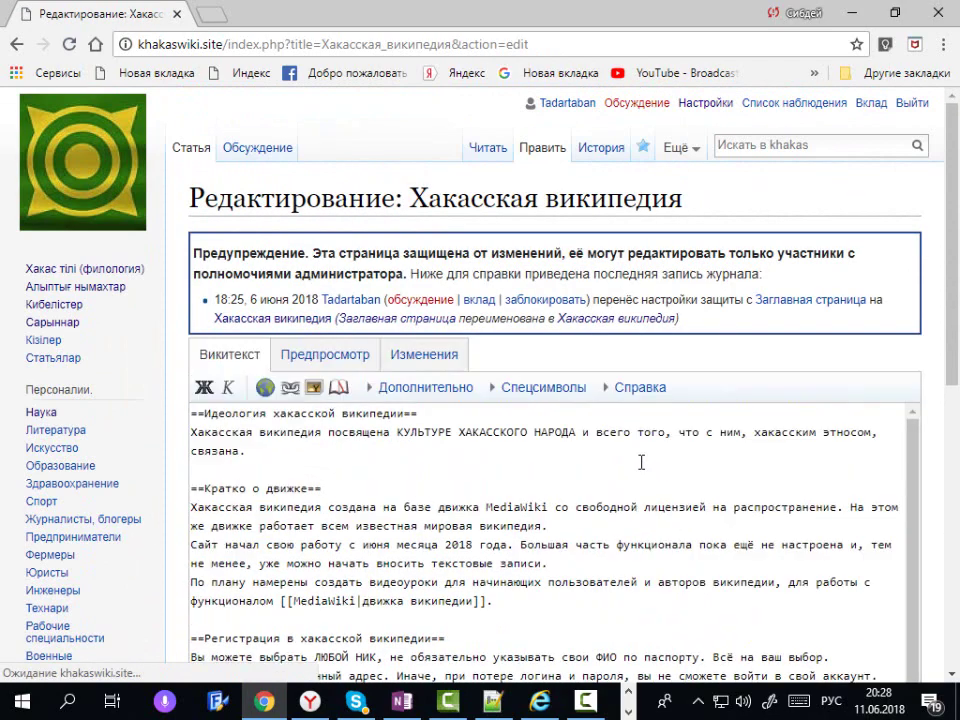
scroll(146, 294, "down", 2)
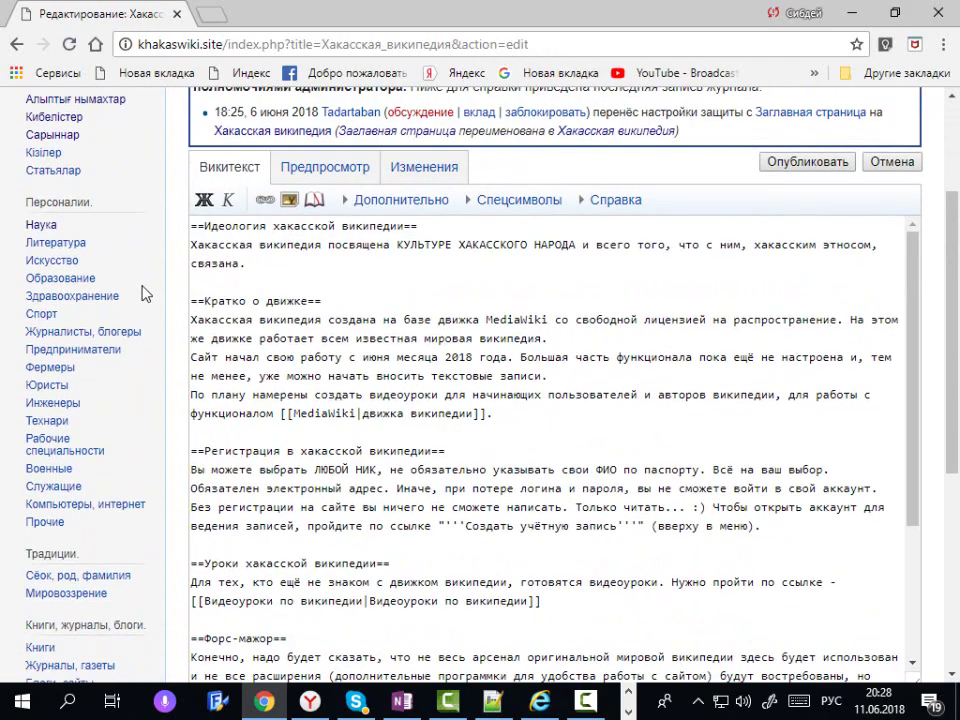
Examine the == markup around the first three section headings in the full-page wikitext.
left_click_drag(422, 228, 191, 229)
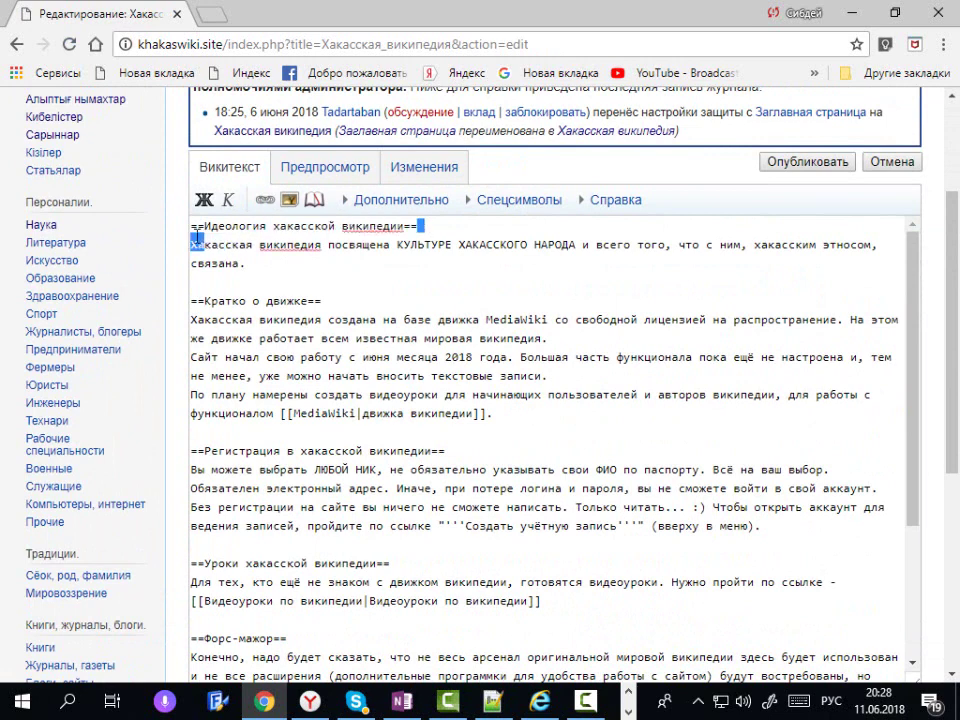
left_click(444, 229)
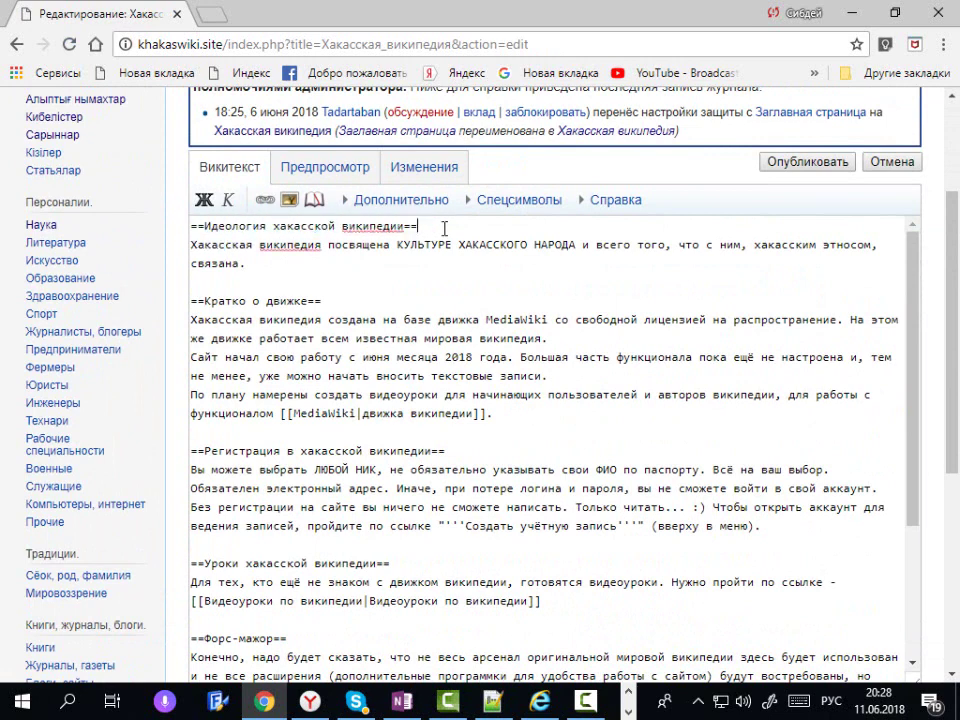
left_click_drag(337, 301, 204, 303)
left_click(356, 299)
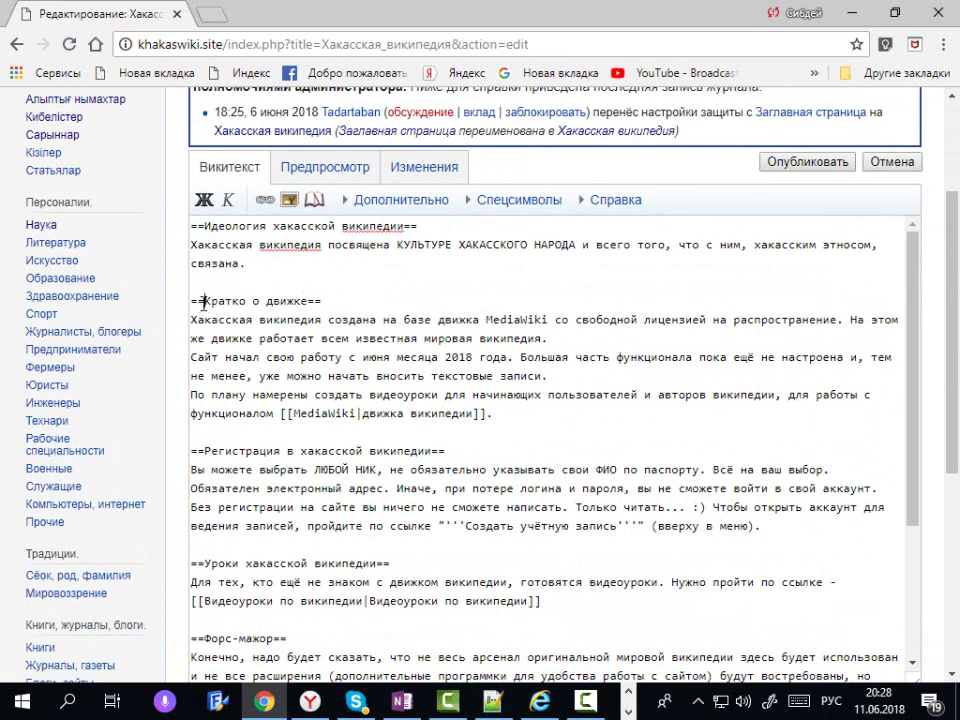
left_click_drag(322, 300, 308, 301)
left_click(335, 301)
scroll(452, 372, "down", 2)
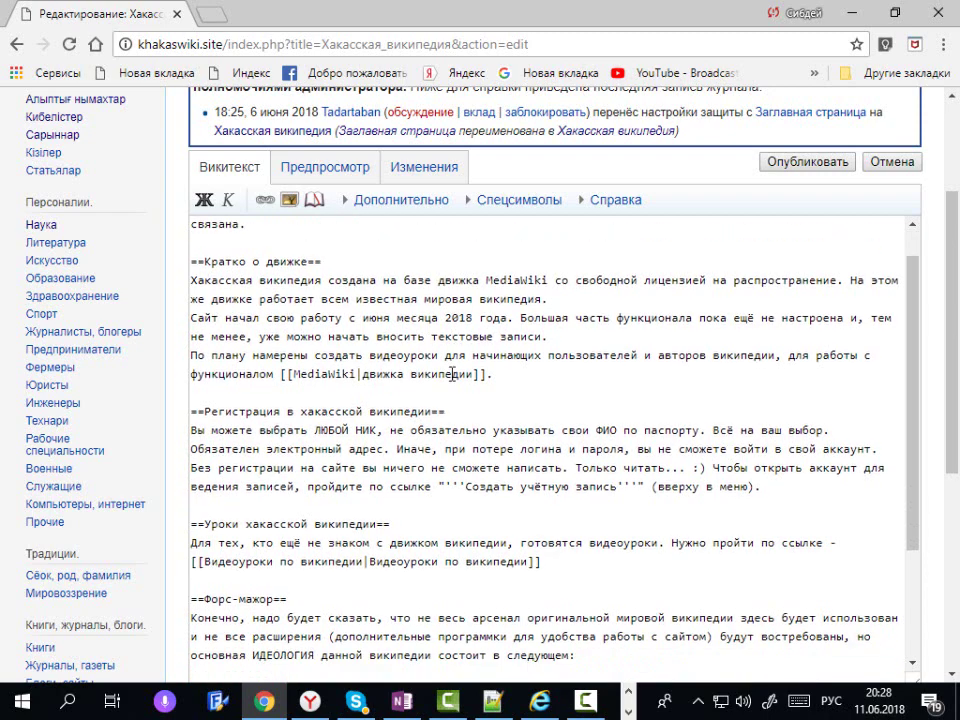
left_click_drag(456, 357, 190, 360)
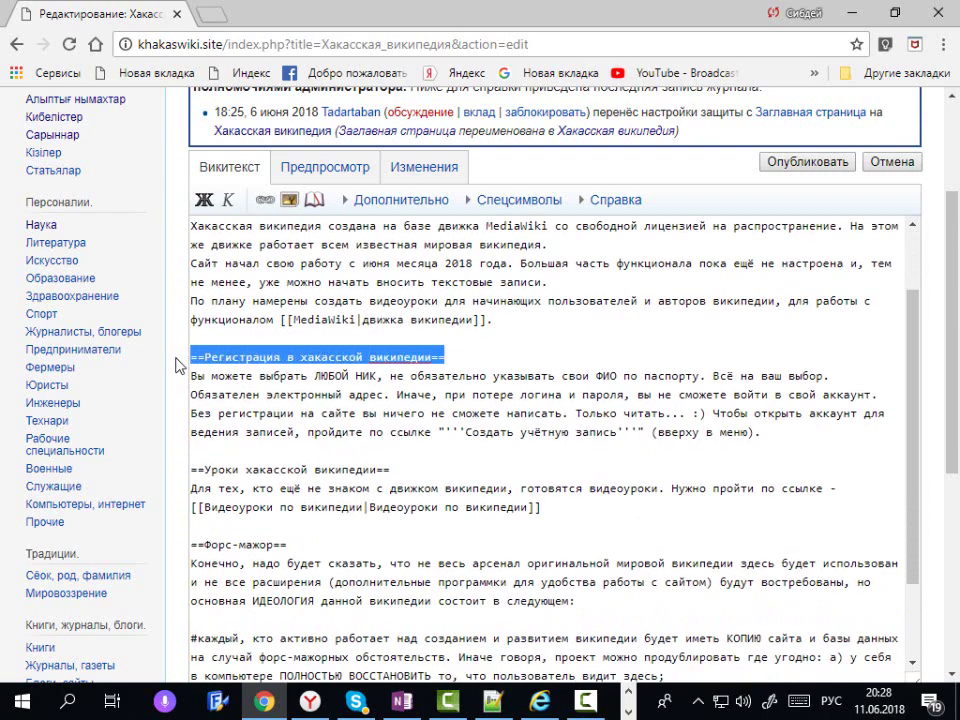
left_click(461, 354)
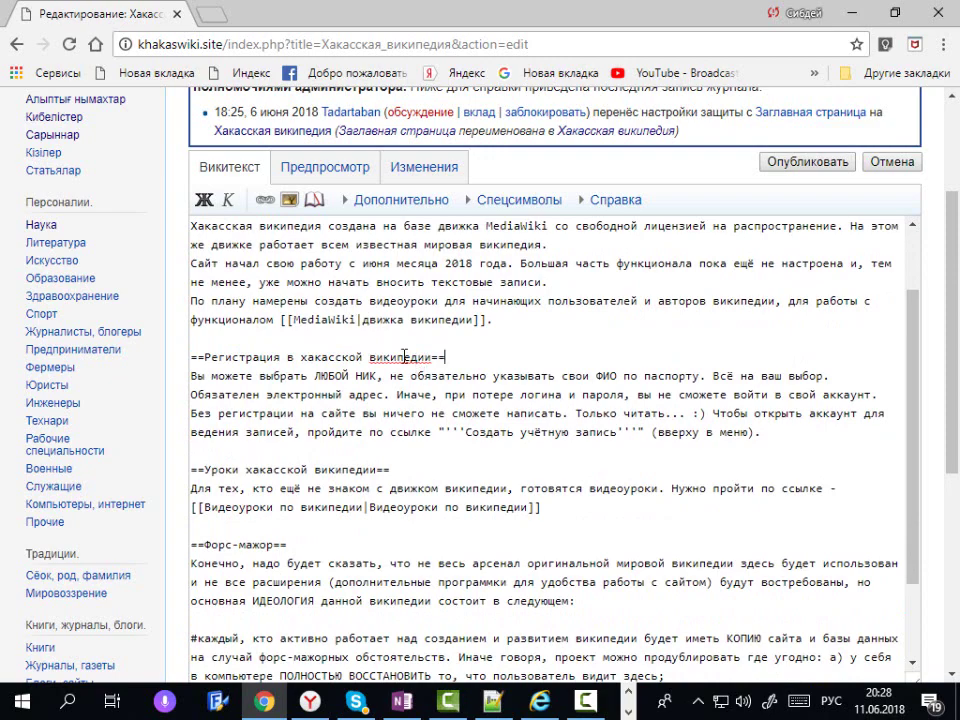
Preview the whole page through its last section, "Примечания", and return to the article.
left_click(332, 169)
scroll(549, 424, "down", 3)
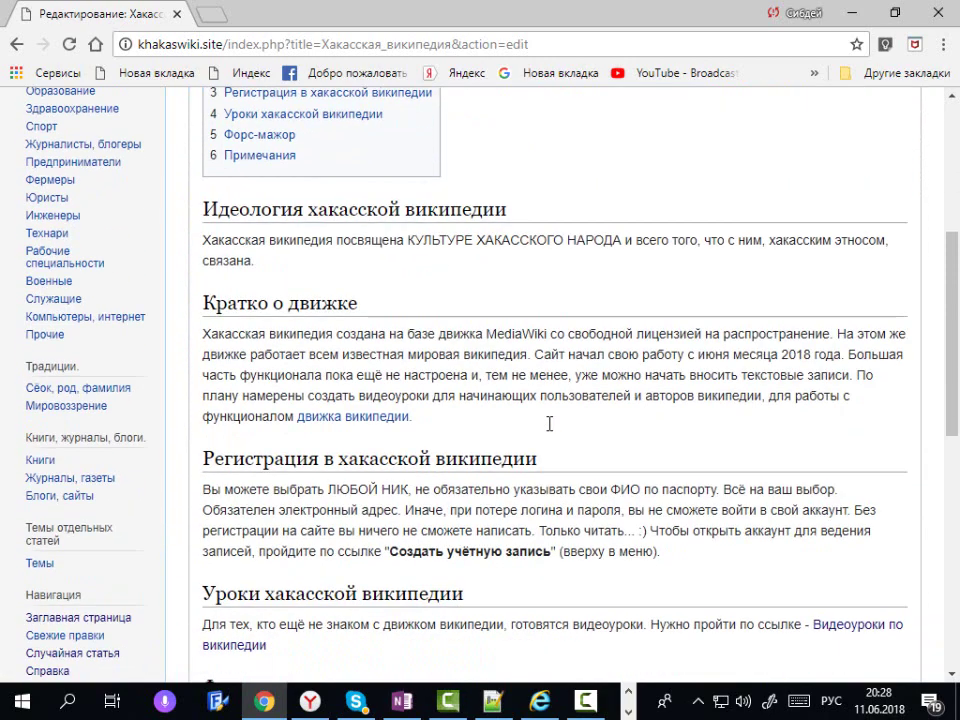
scroll(549, 424, "down", 2)
scroll(240, 322, "down", 1)
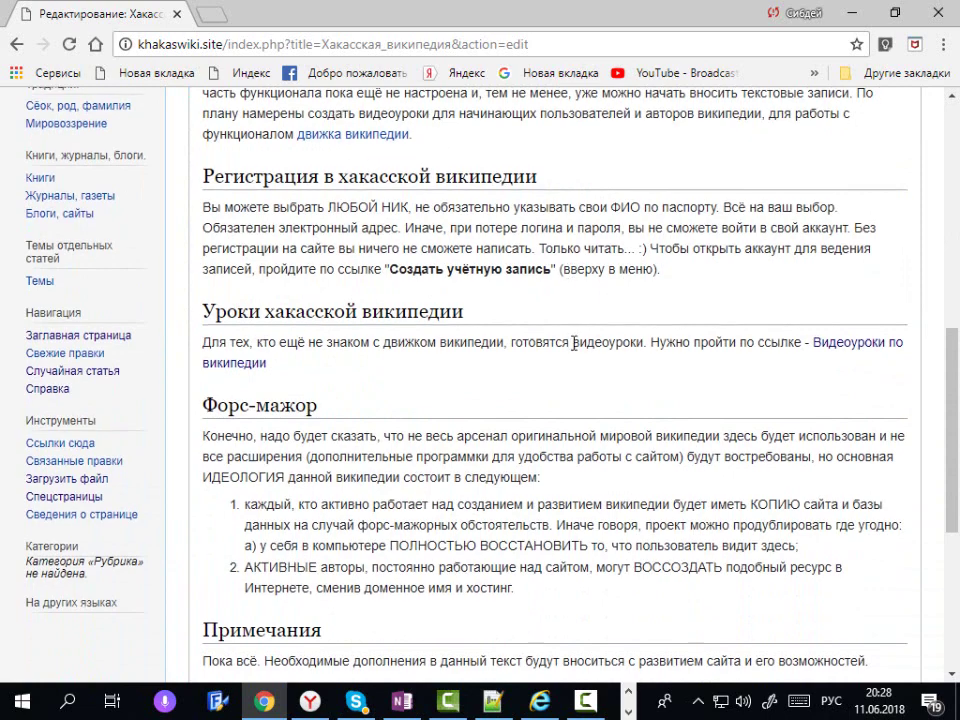
scroll(575, 350, "down", 3)
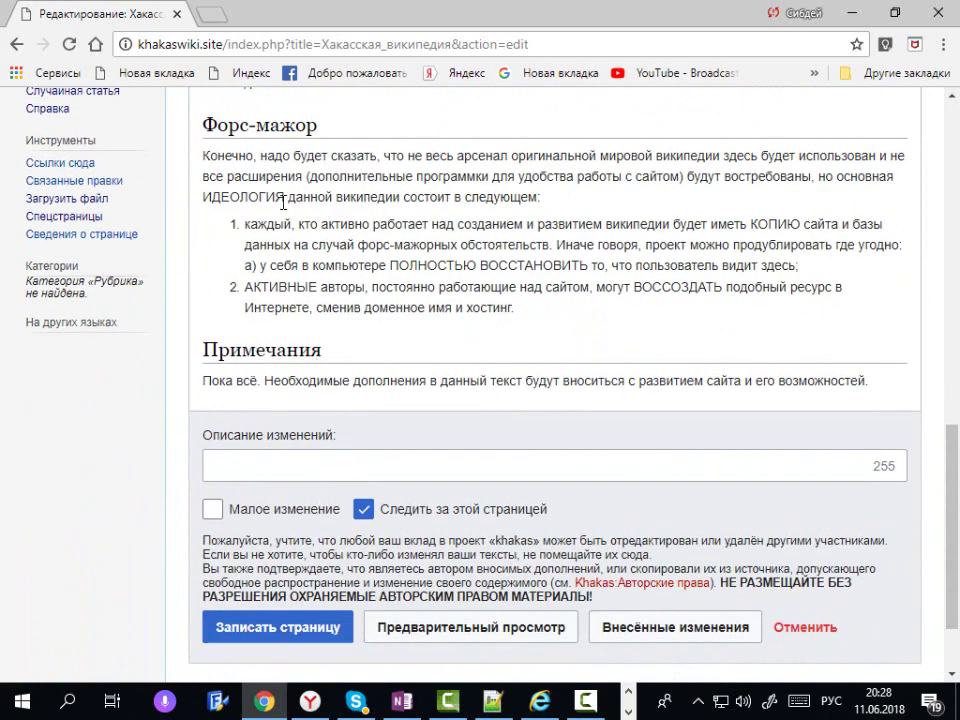
scroll(687, 178, "up", 8)
key("alt+Left")
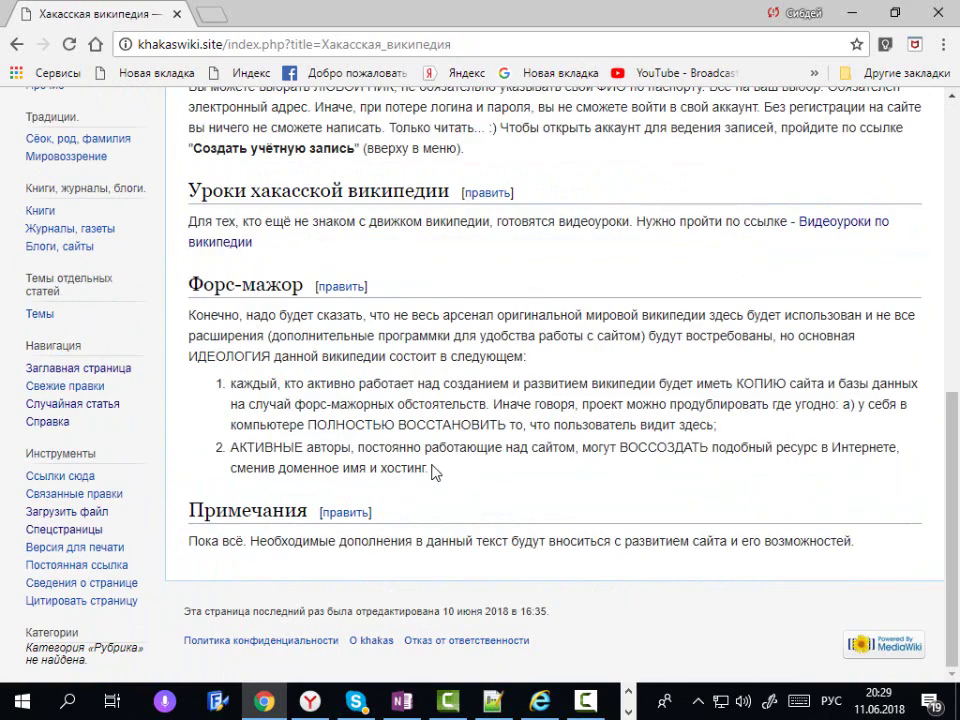
Locate the numbered list in the "Форс-мажор" section and open that section for editing.
left_click_drag(435, 472, 280, 442)
left_click(280, 442)
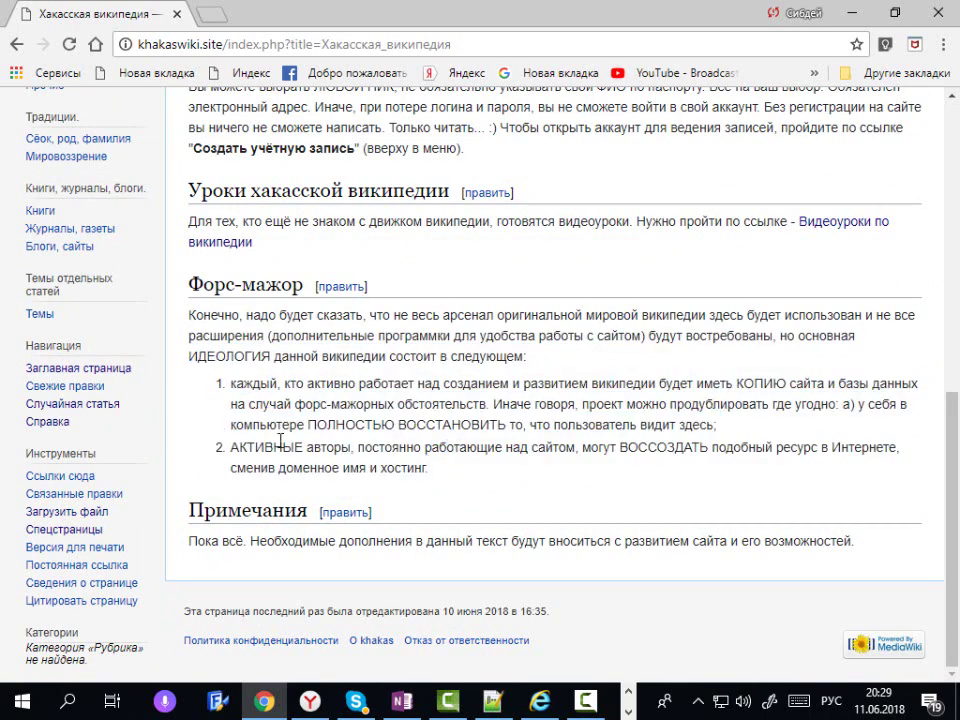
left_click(324, 289)
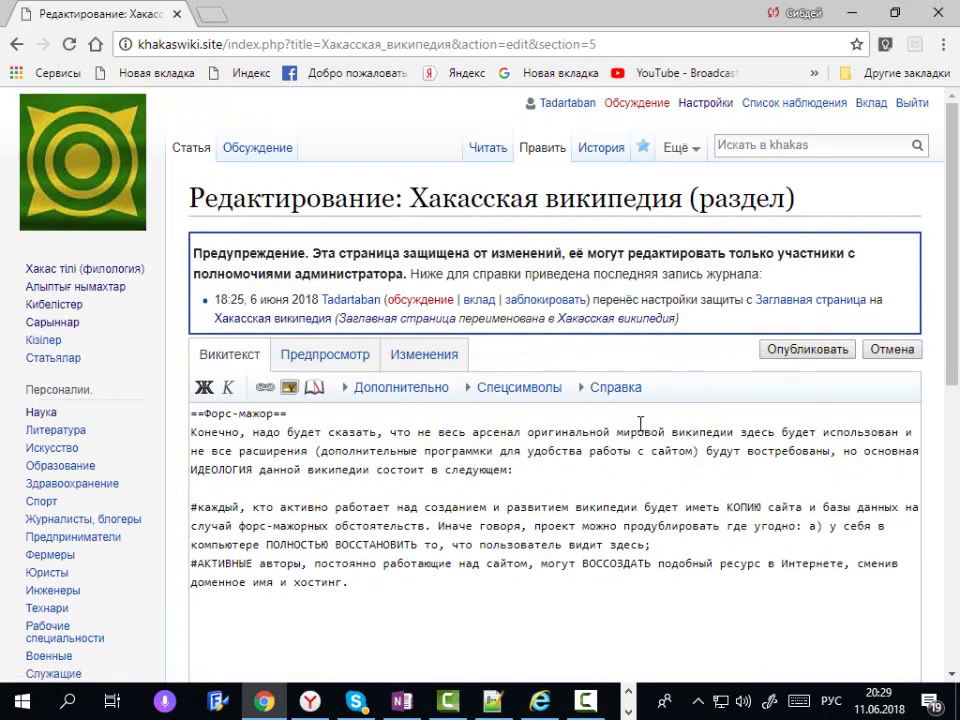
scroll(418, 380, "down", 2)
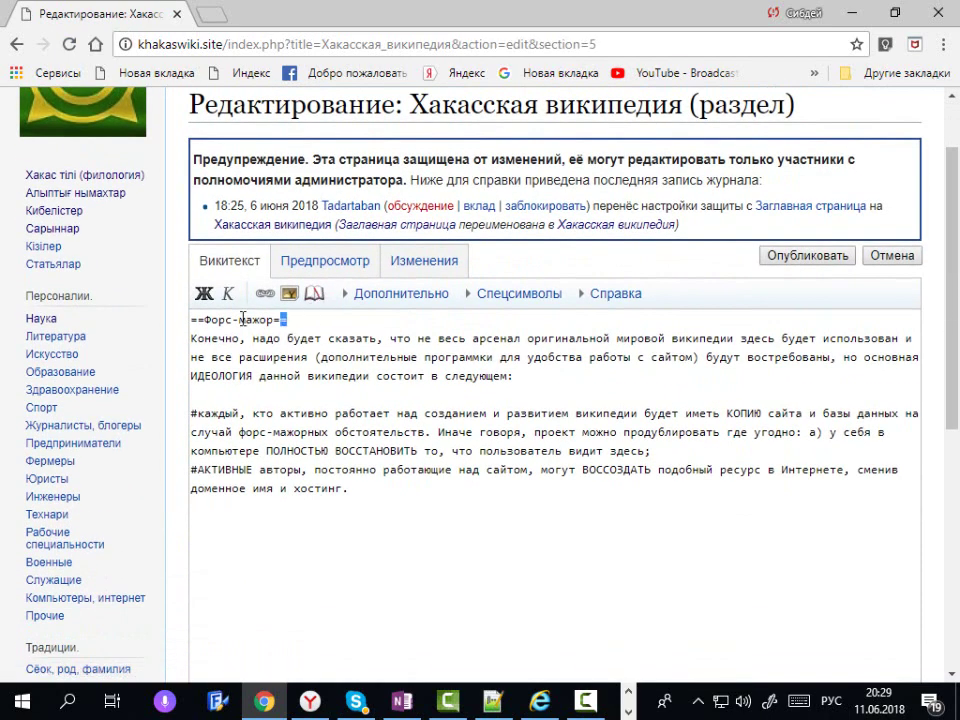
Examine the == heading markup and the # list markup in the "Форс-мажор" wikitext, and preview the section.
left_click_drag(292, 320, 186, 320)
left_click(300, 320)
left_click_drag(199, 419, 191, 420)
left_click(380, 492)
left_click_drag(198, 414, 194, 418)
left_click(240, 425)
left_click(324, 260)
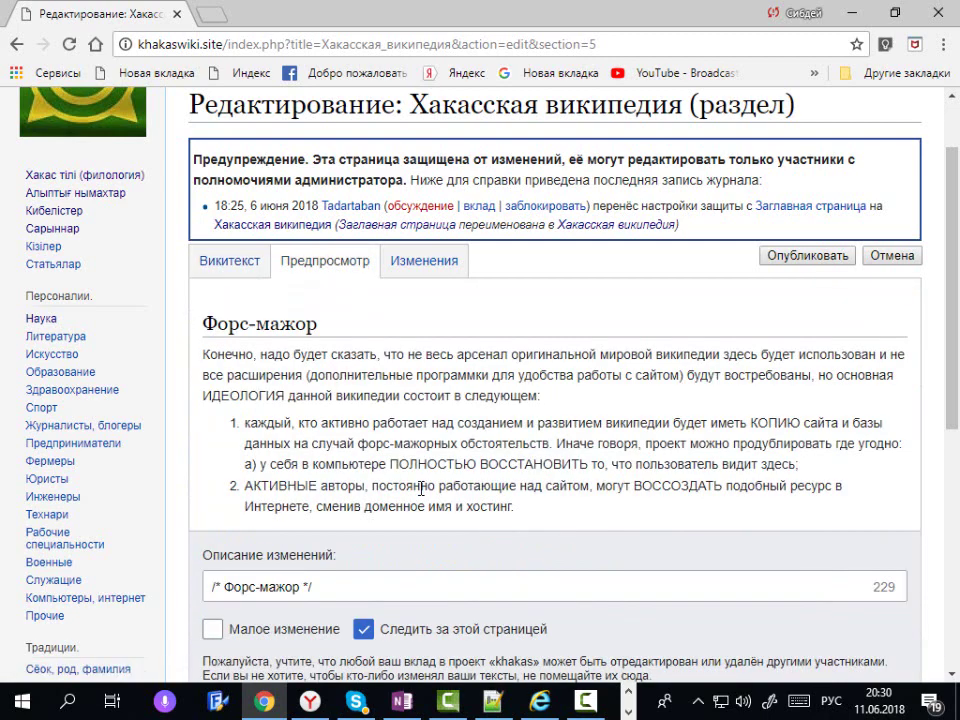
Compare the numbered list items in the "Форс-мажор" section preview with their # markup in the wikitext.
left_click_drag(247, 422, 290, 422)
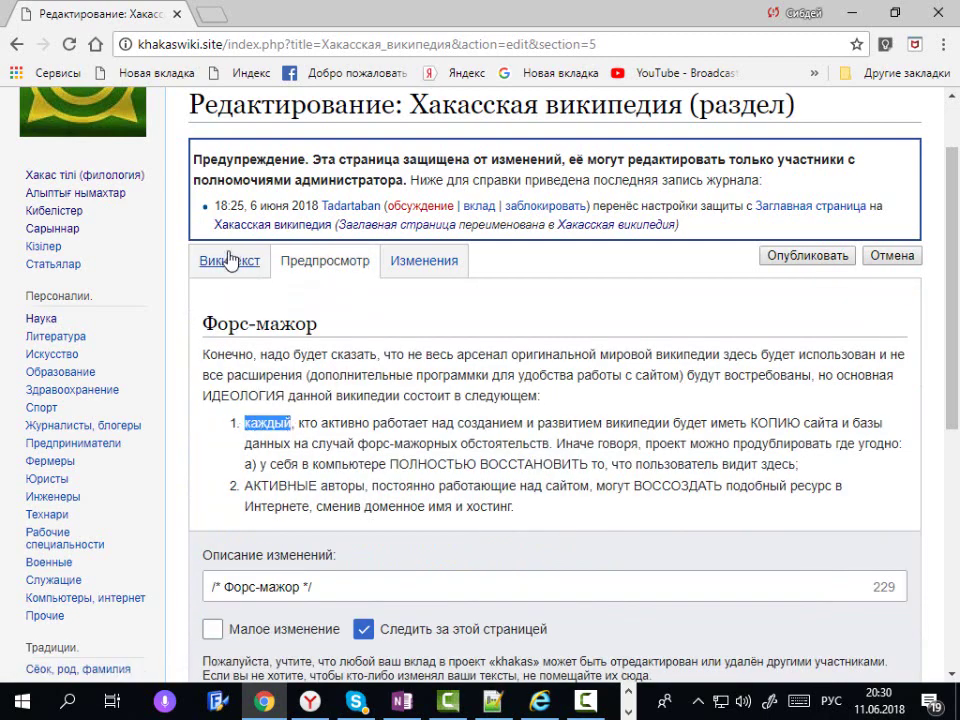
left_click(195, 260)
left_click_drag(199, 415, 191, 418)
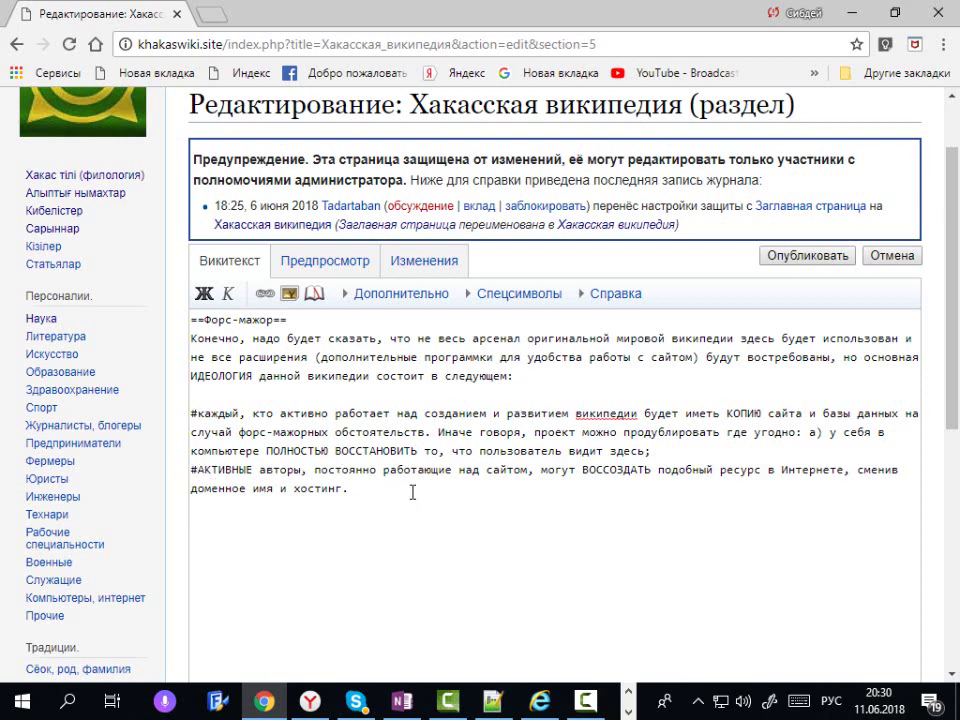
left_click(322, 264)
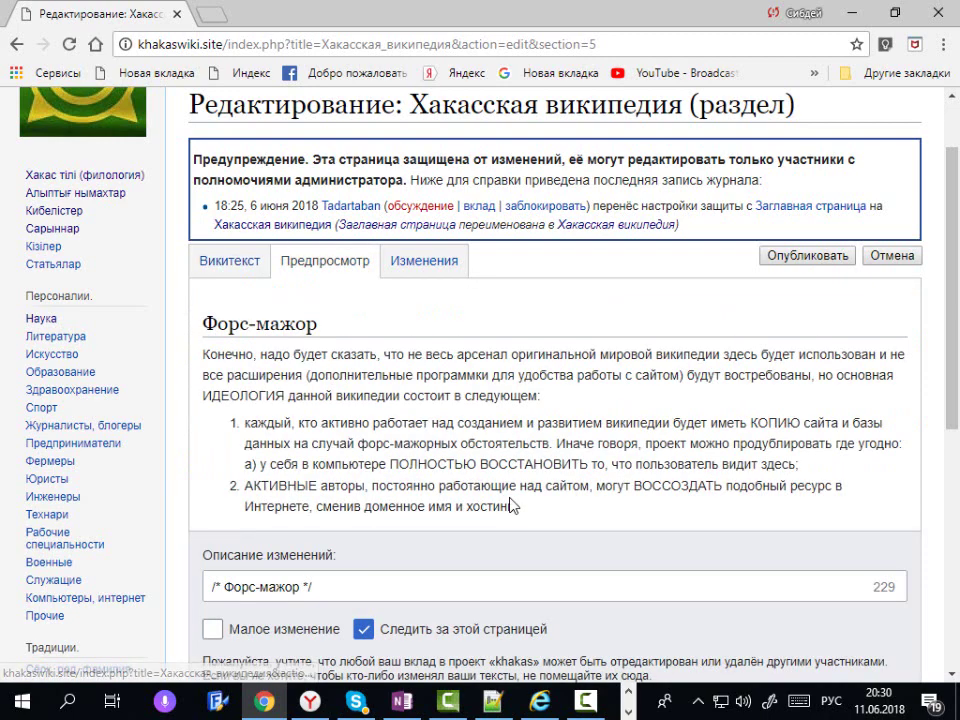
scroll(240, 408, "down", 1)
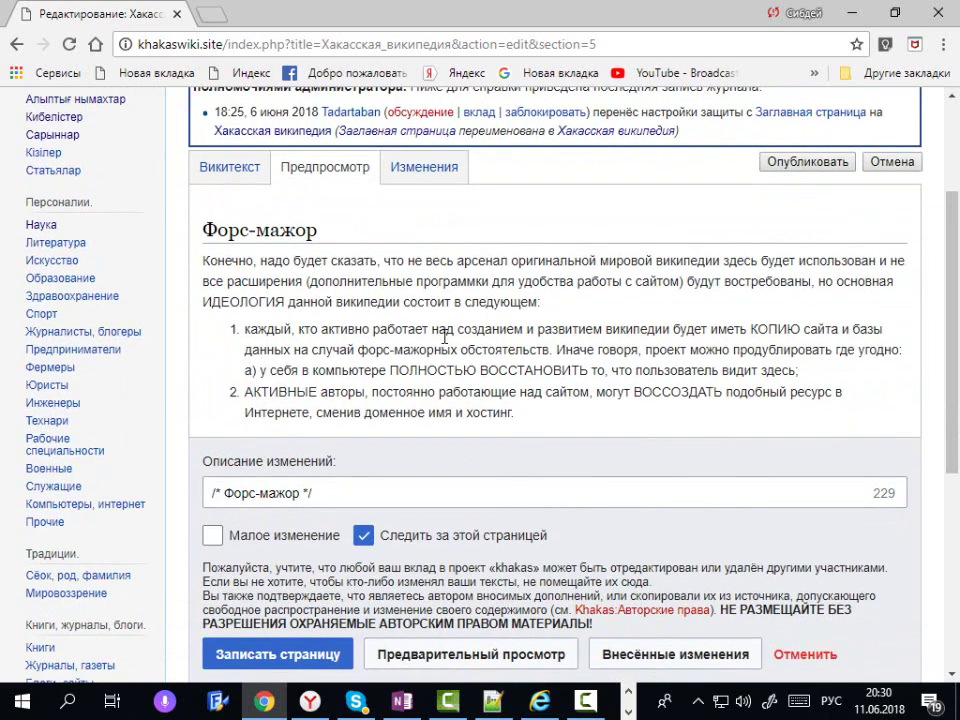
mouse_move(536, 424)
left_mouse_down()
mouse_move(242, 360)
mouse_move(230, 332)
mouse_move(240, 282)
mouse_move(540, 392)
mouse_move(538, 424)
left_mouse_up()
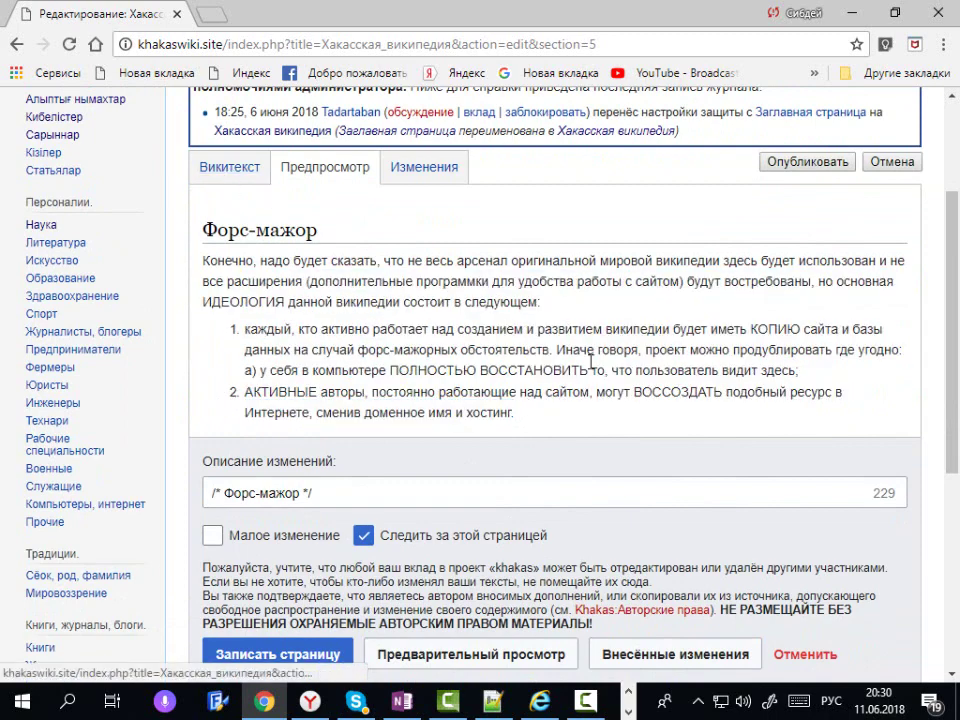
scroll(590, 370, "up", 3)
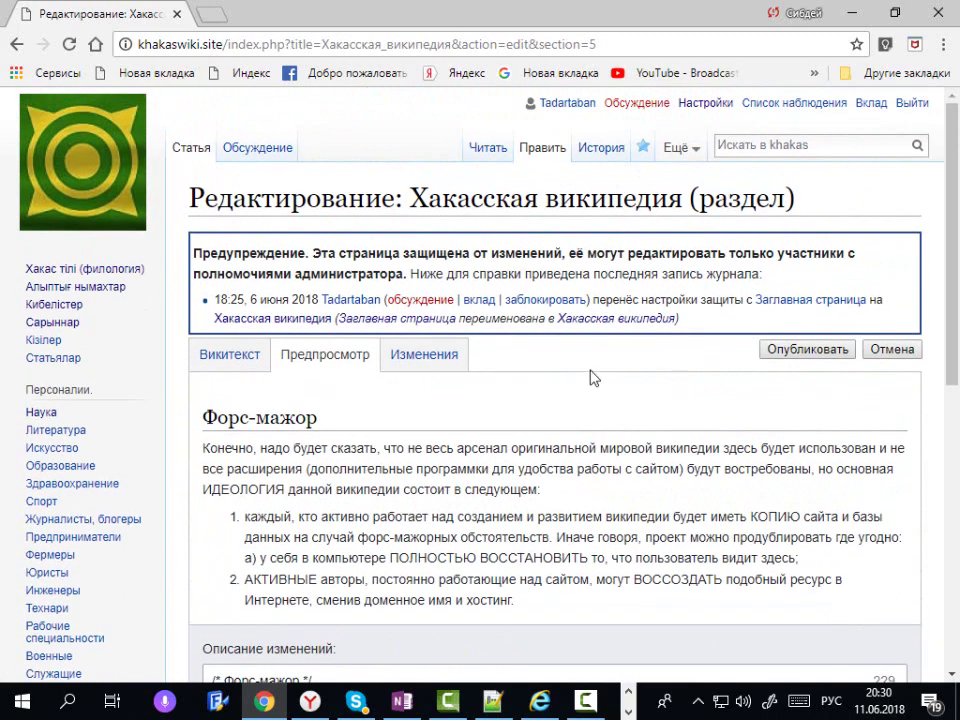
Return to reading the full article and examine its "Содержание" table of contents.
left_click(489, 150)
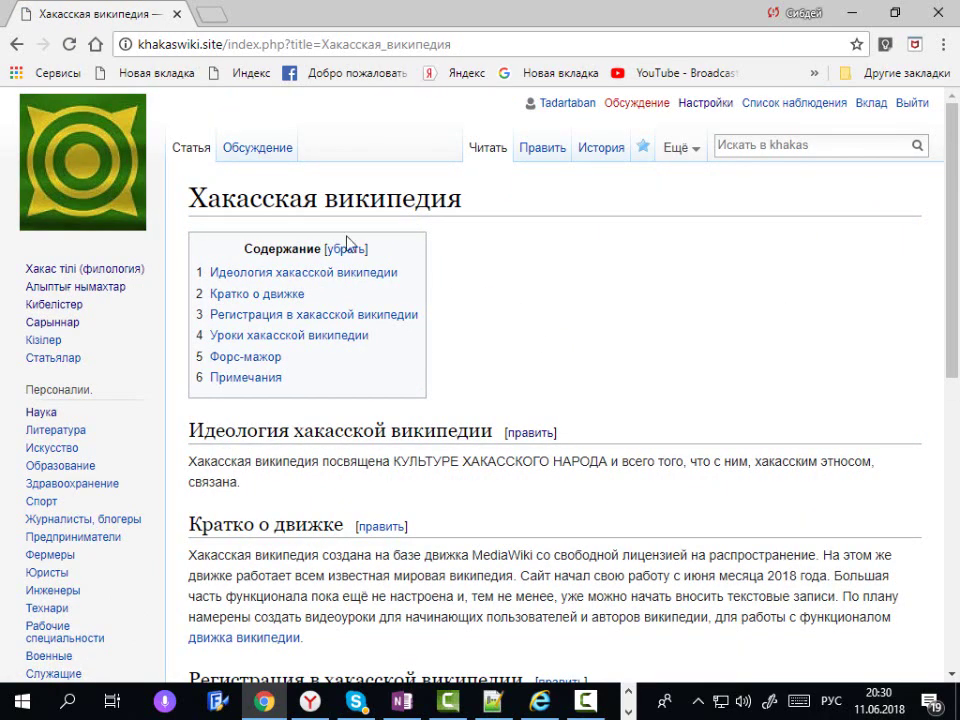
mouse_move(171, 224)
left_mouse_down()
mouse_move(452, 388)
mouse_move(472, 418)
mouse_move(465, 413)
left_mouse_up()
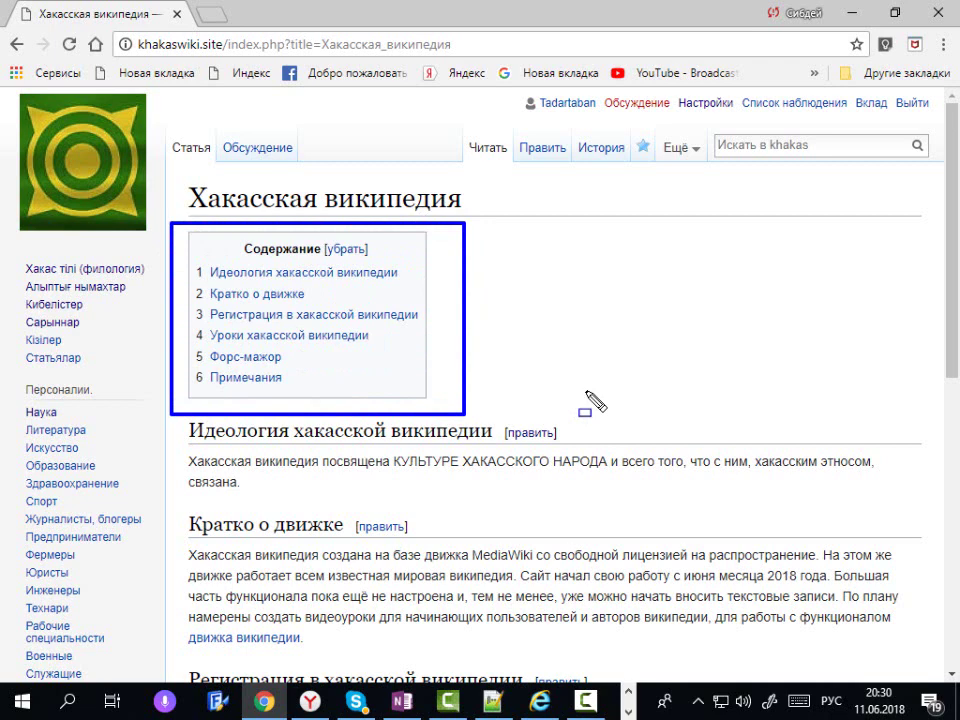
key("Escape")
Open the "Идеология хакасской википедии" section for editing and examine its == heading line.
scroll(565, 375, "down", 1)
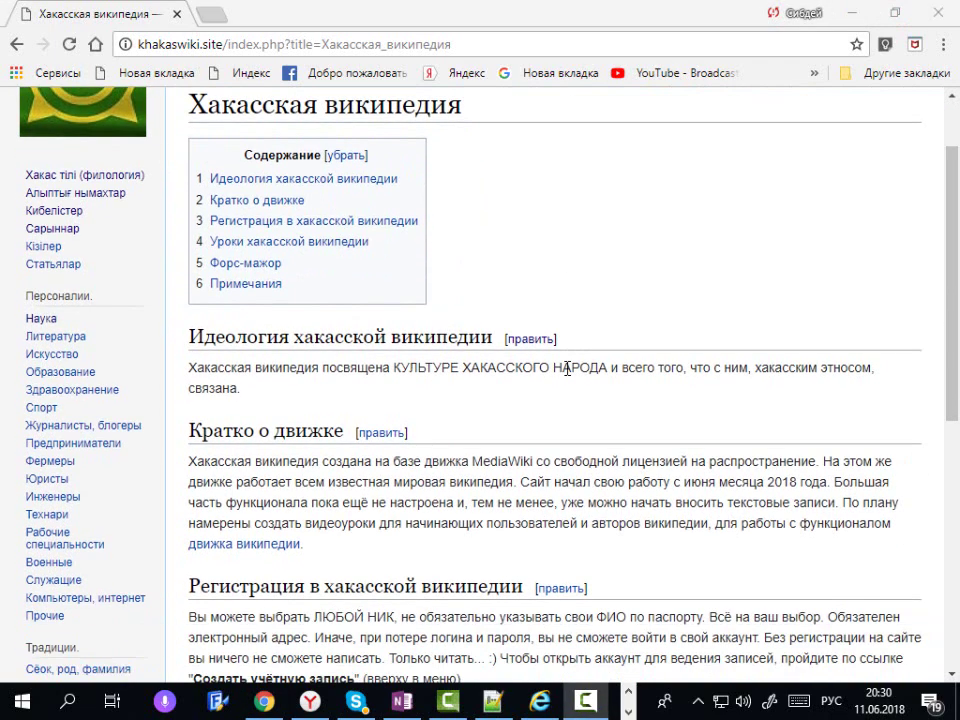
left_click(532, 343)
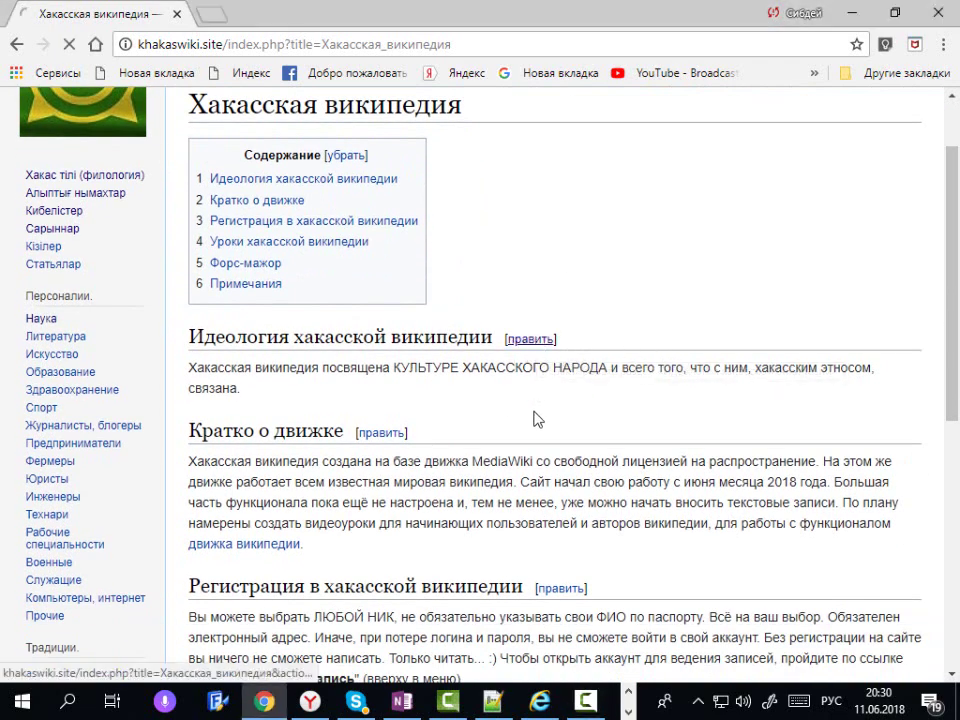
left_click_drag(435, 414, 192, 413)
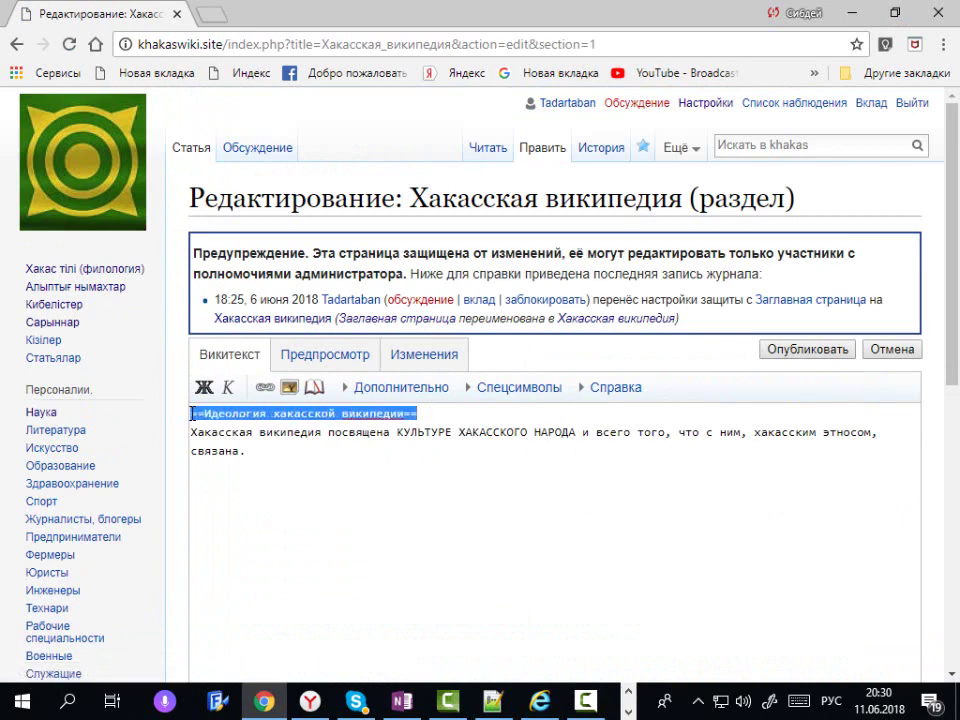
left_click(465, 413)
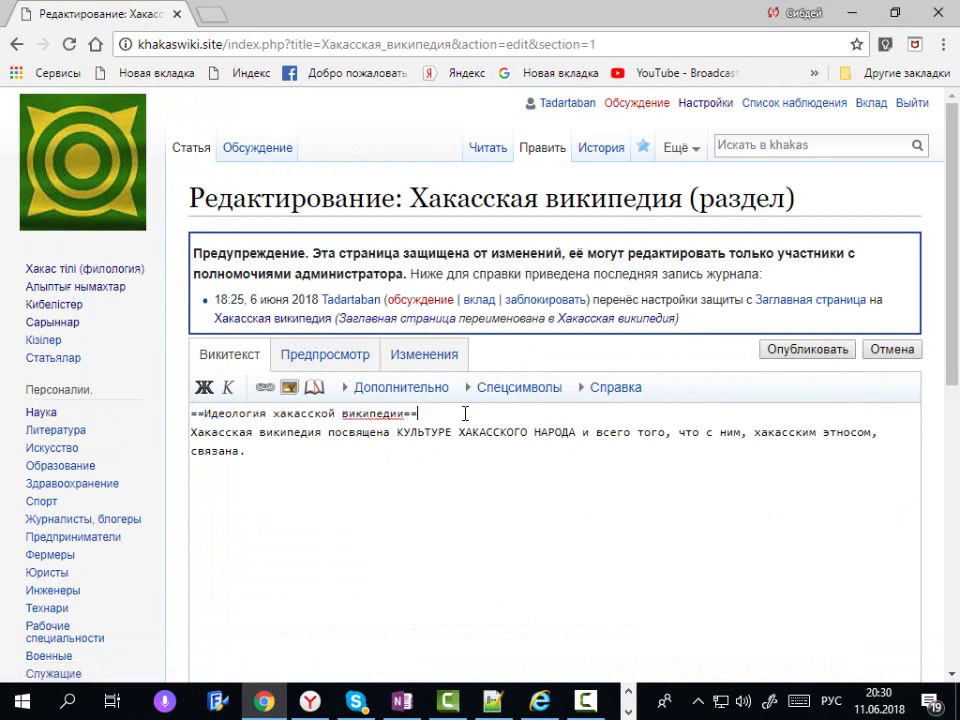
Copy the heading text "Идеология хакасской википедии" without its equals signs onto a new line below the section's paragraph.
left_click(398, 472)
key("Return")
scroll(408, 480, "down", 1)
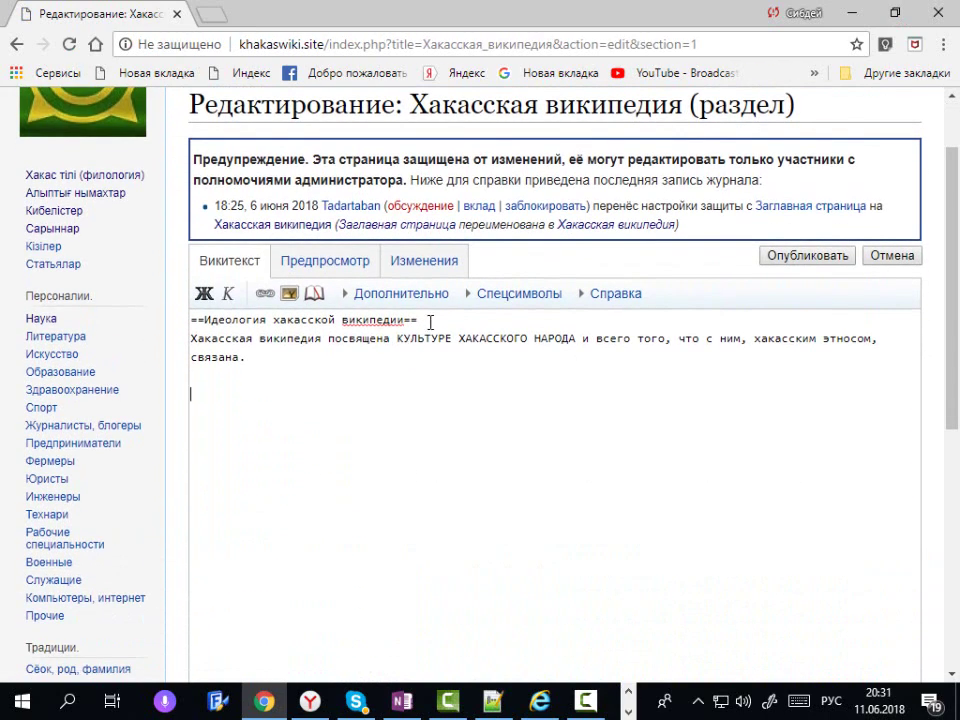
left_click_drag(433, 320, 407, 322)
key("ctrl+c")
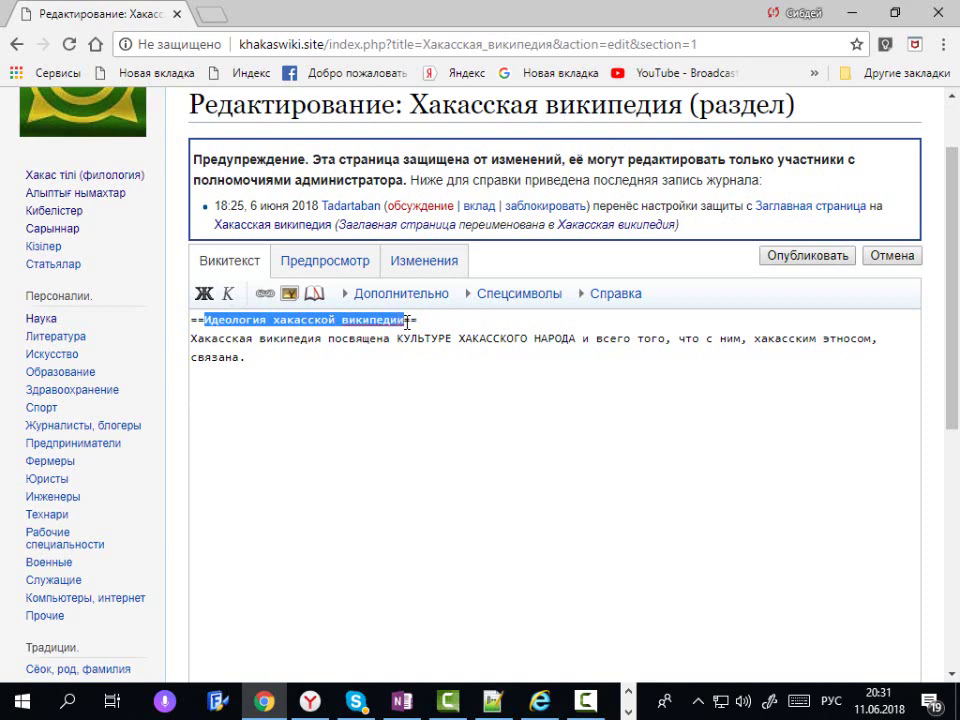
left_click(395, 417)
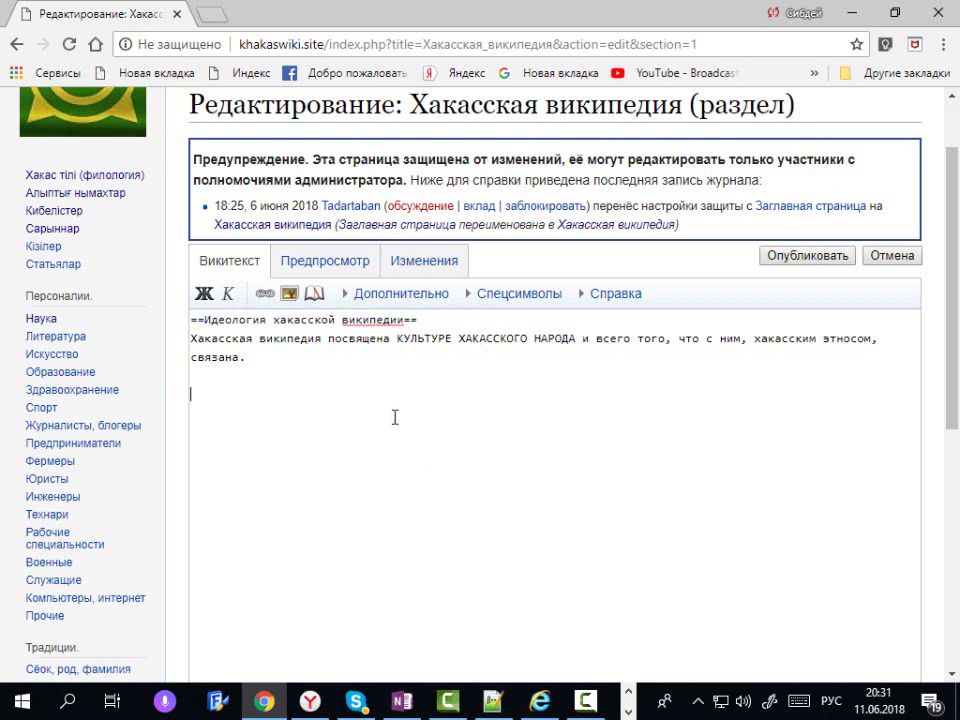
key("ctrl+v")
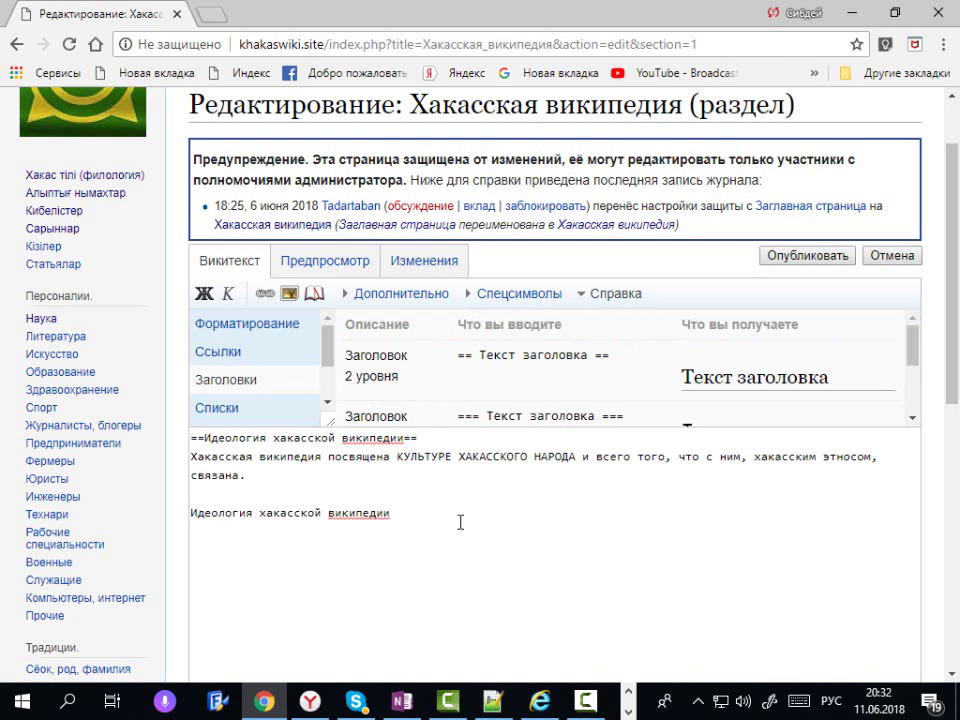
Copy the level 2 heading sample "== Текст заголовка ==" from the editor's heading help onto the line below the plain heading text.
left_click(537, 297)
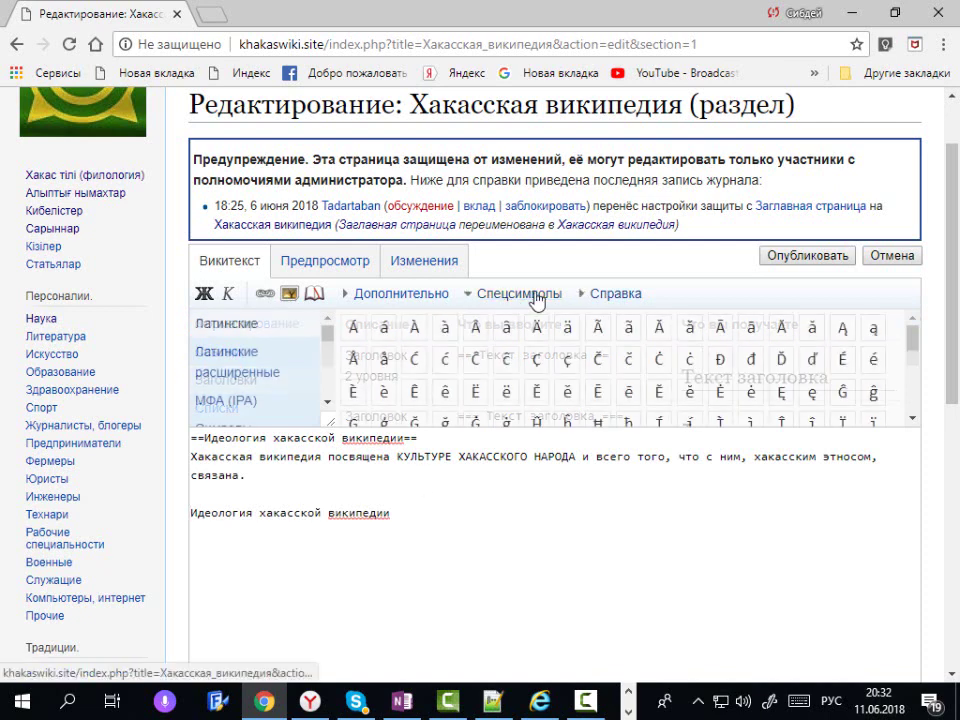
left_click(585, 297)
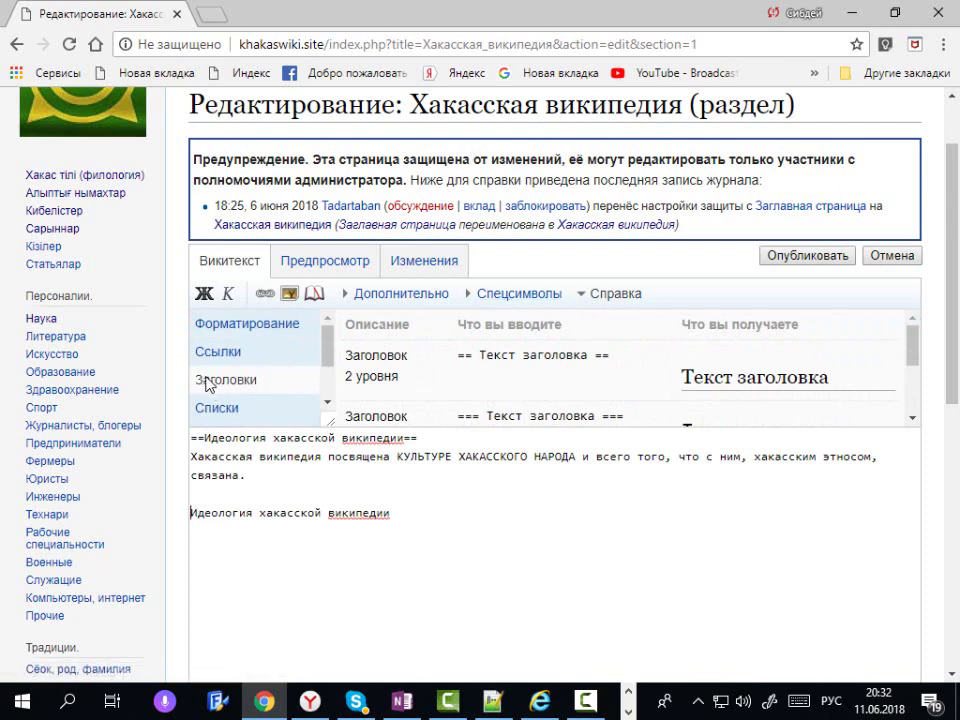
left_click_drag(608, 357, 458, 360)
key("ctrl+c")
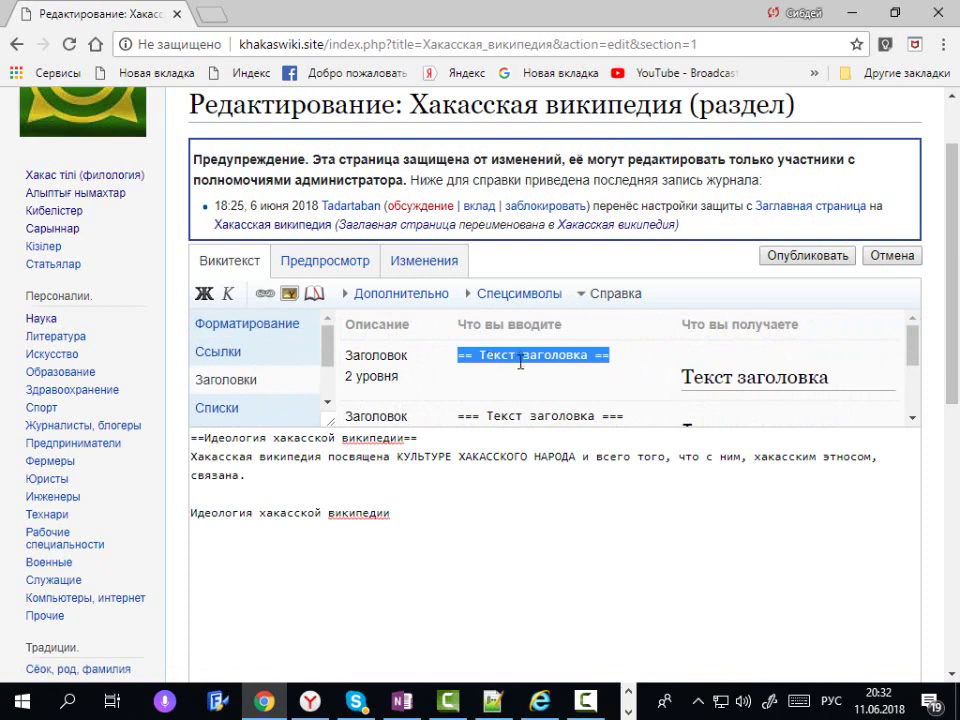
left_click(459, 528)
left_click_drag(439, 513, 150, 521)
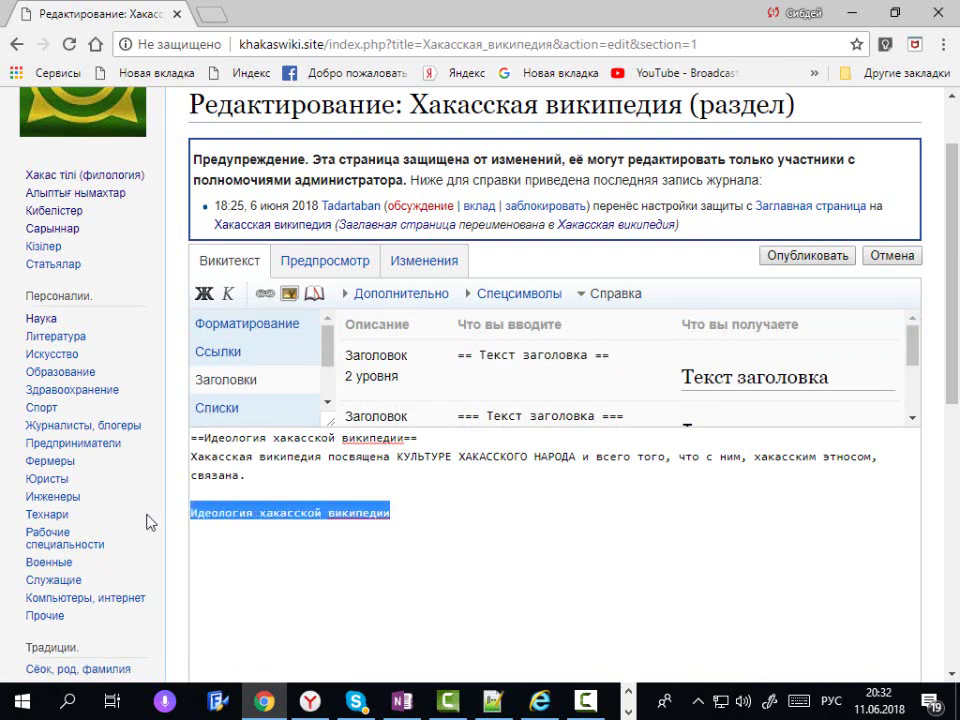
left_click(414, 514)
left_click_drag(628, 355, 450, 358)
left_click_drag(606, 358, 464, 355)
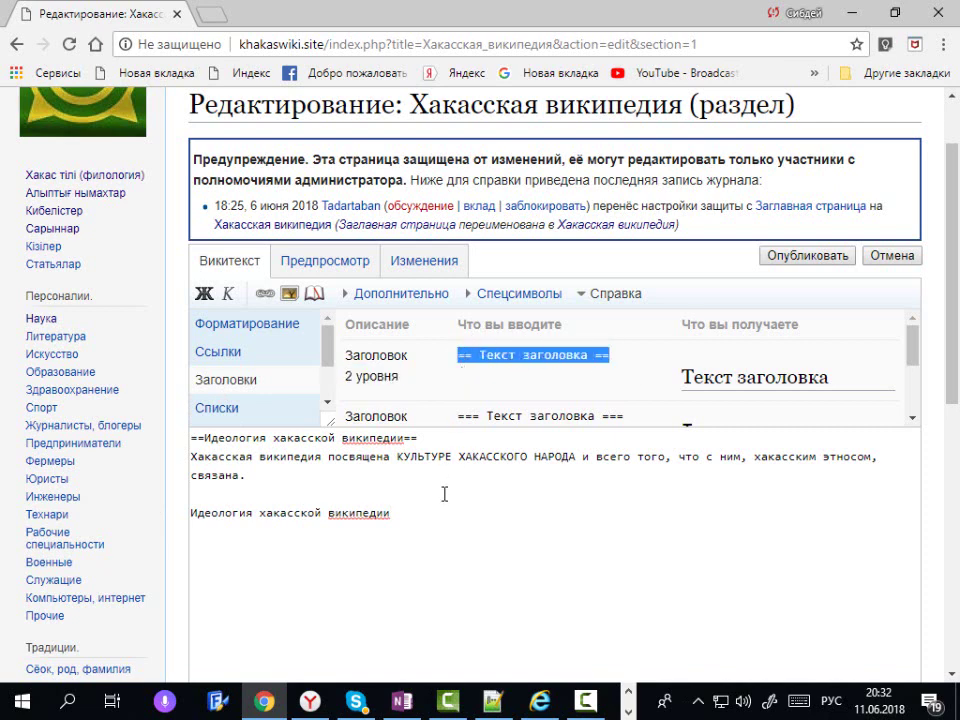
left_click(428, 530)
key("ctrl+v")
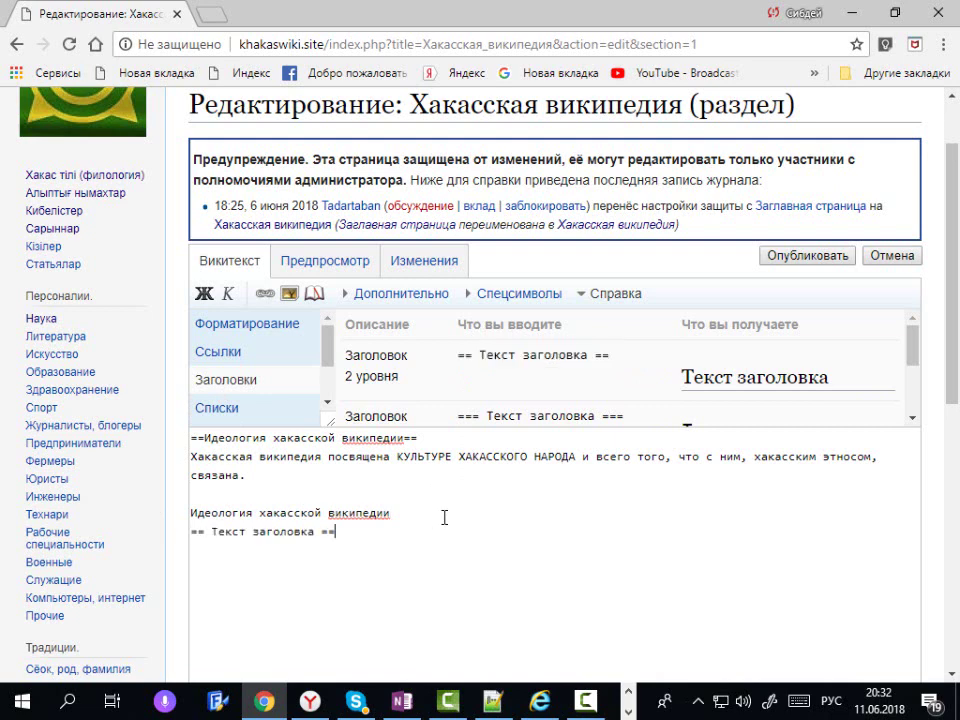
Move the plain text "Идеология хакасской википедии" into the level 2 heading sample, replacing "Текст заголовка" between the equals signs.
left_click_drag(415, 513, 314, 530)
key("ctrl+x")
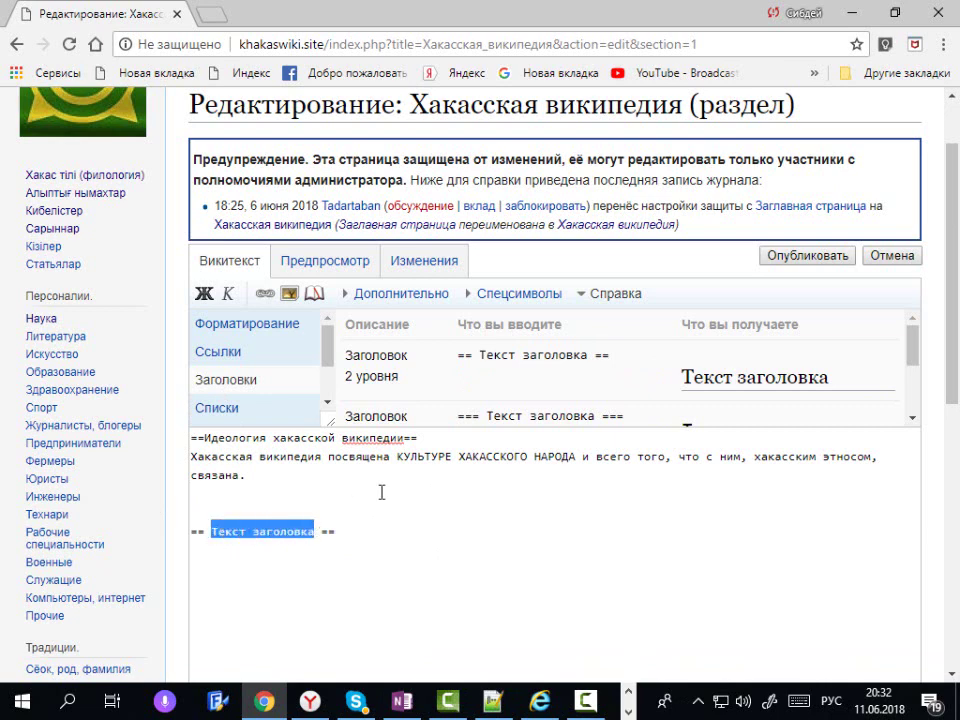
key("ctrl+v")
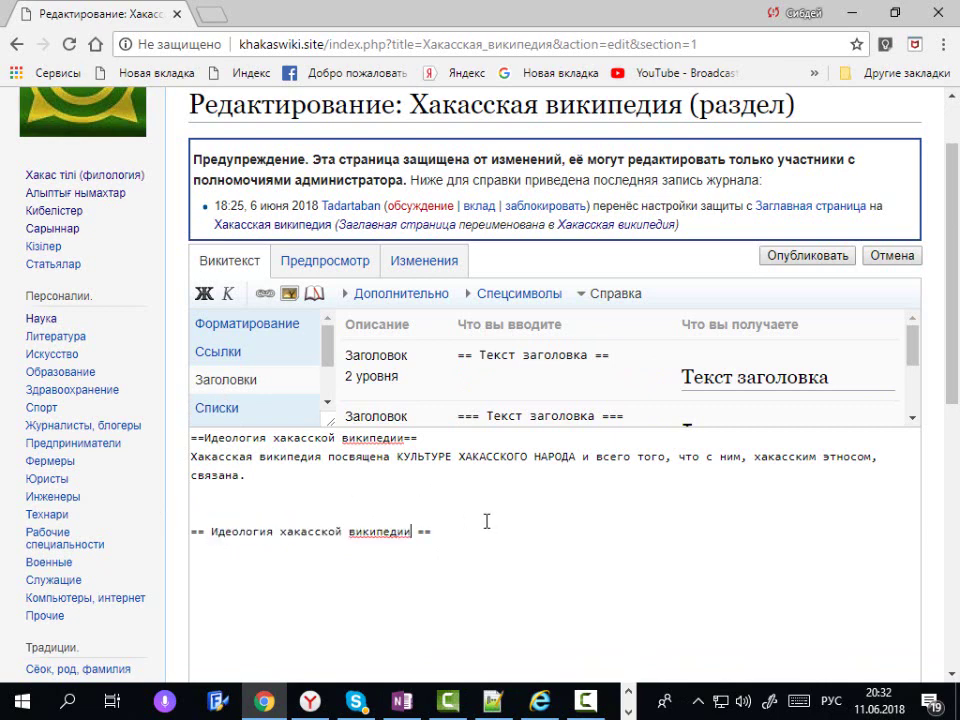
Copy the level 3 heading sample "=== Текст заголовка ===" from the heading help onto the line below the new level 2 heading.
left_click(912, 418)
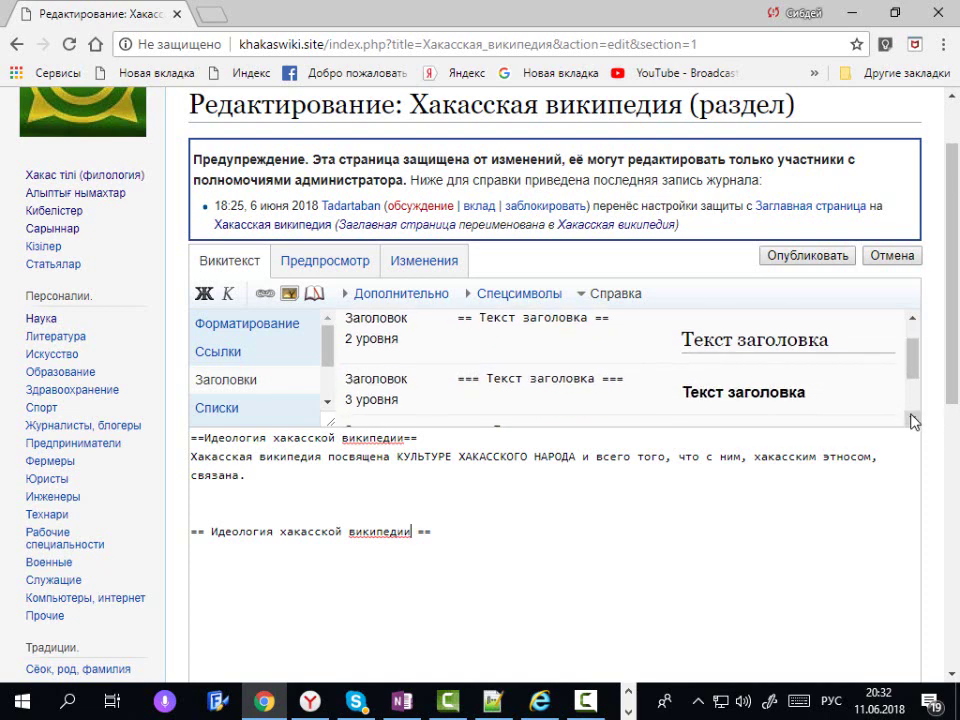
left_click_drag(626, 380, 459, 385)
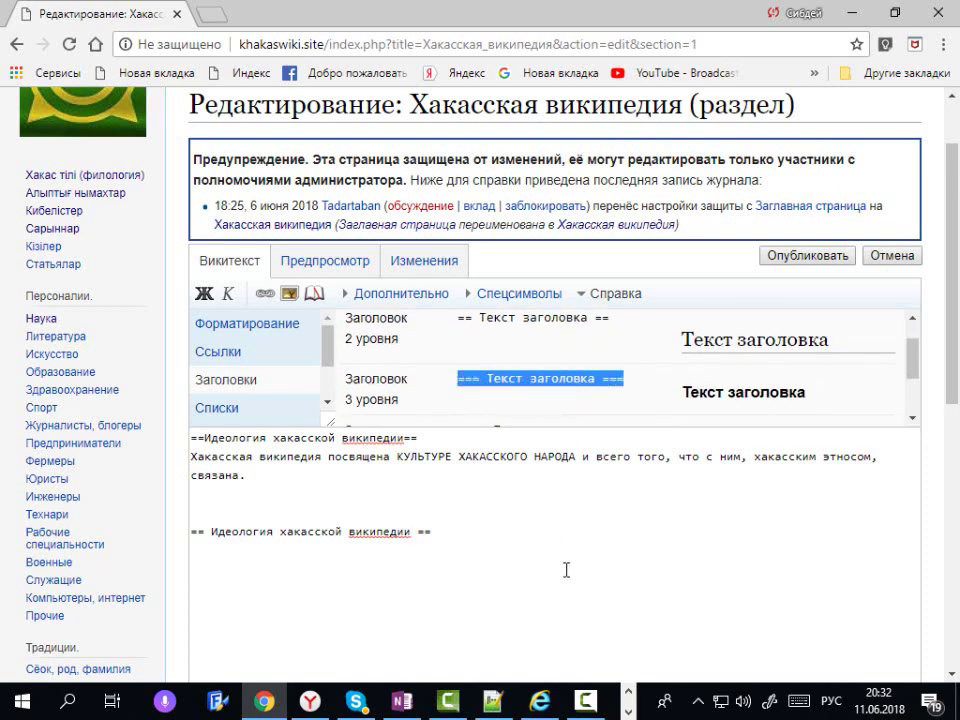
left_click(442, 551)
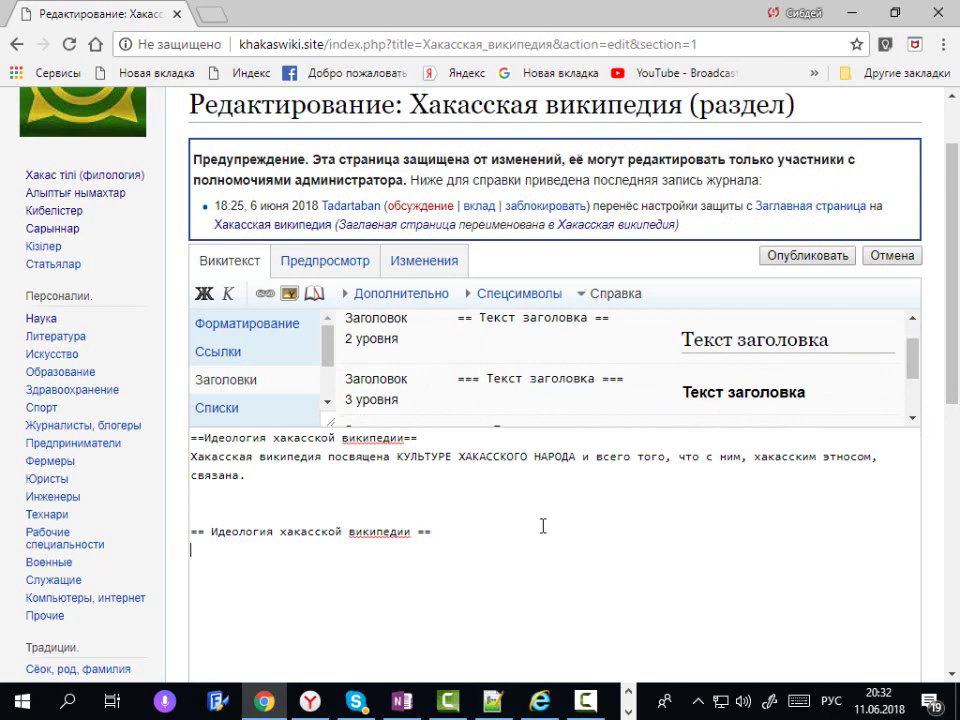
key("ctrl+v")
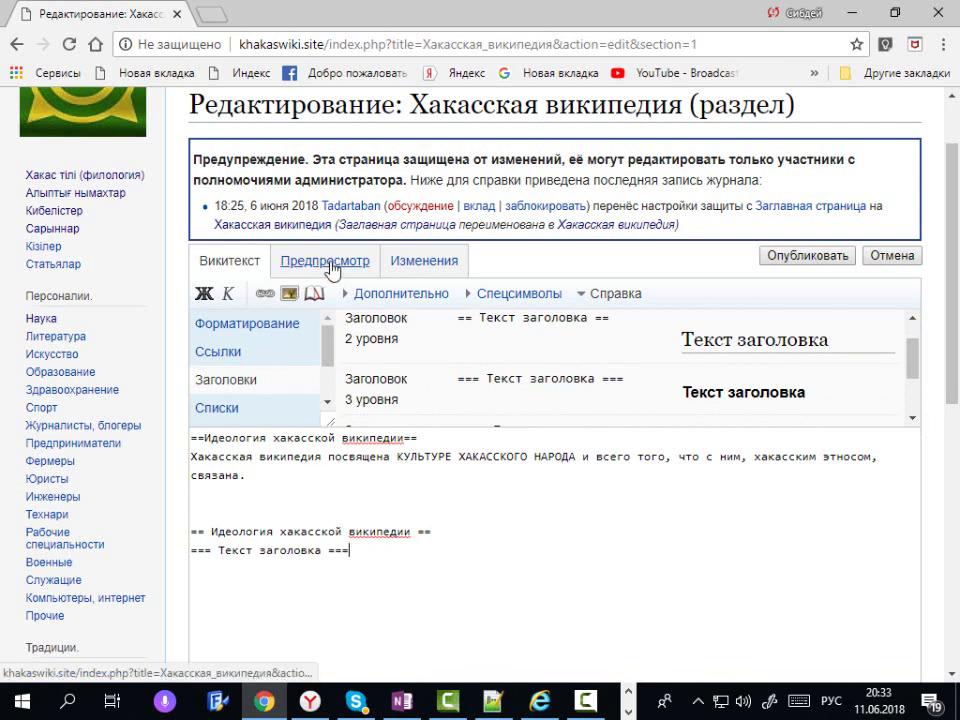
Preview the section, examine how the level 3 heading is rendered, and return to the wikitext.
left_click(327, 262)
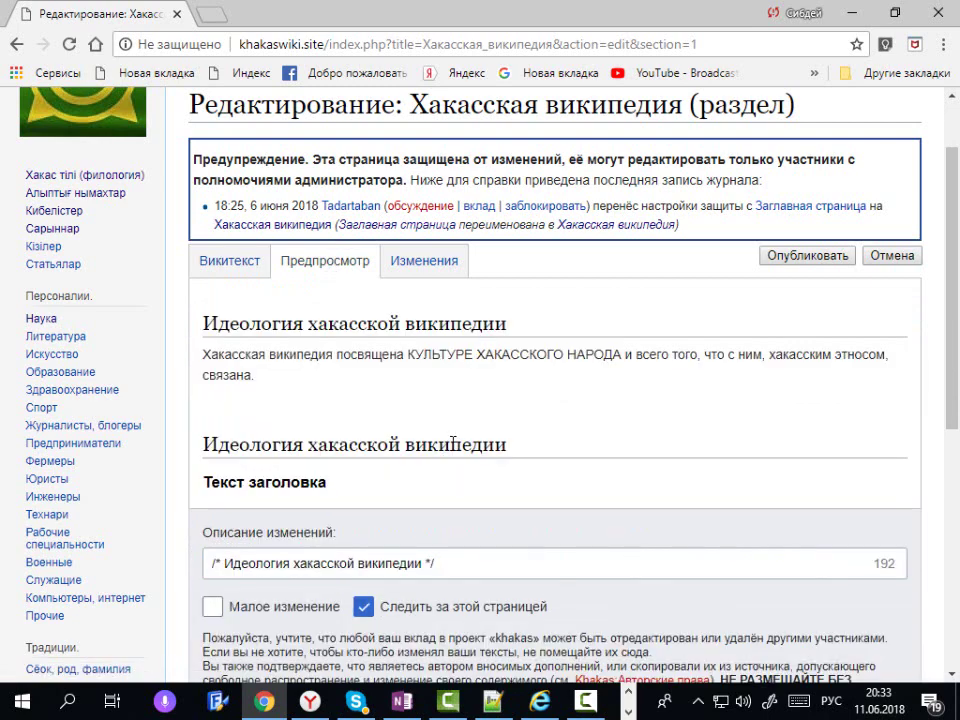
scroll(466, 474, "down", 2)
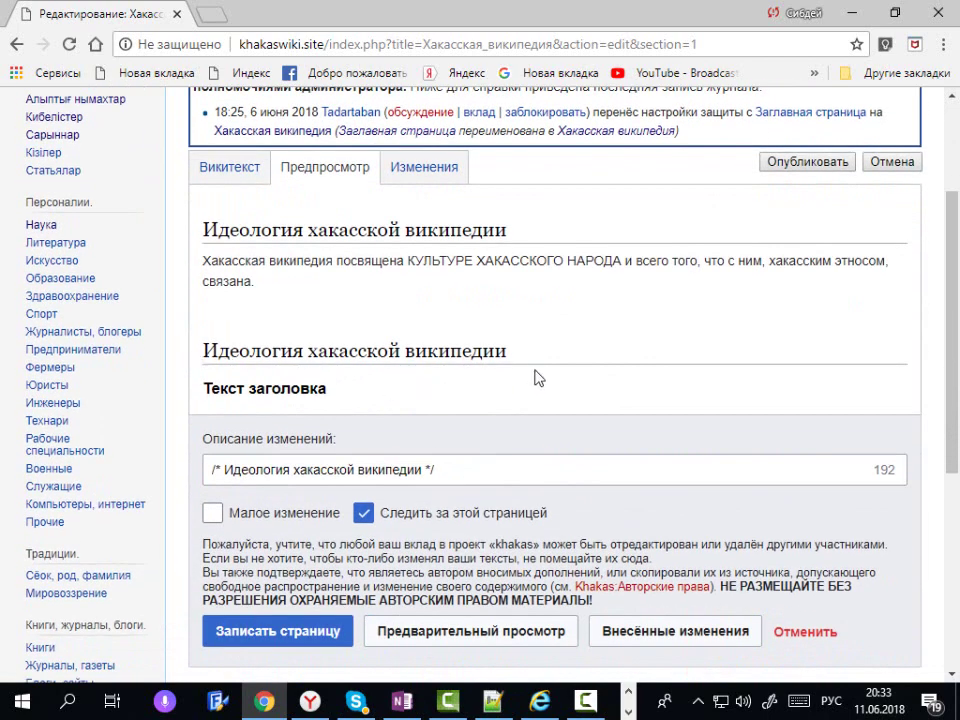
left_click_drag(334, 398, 195, 395)
left_click(354, 392)
left_click(228, 170)
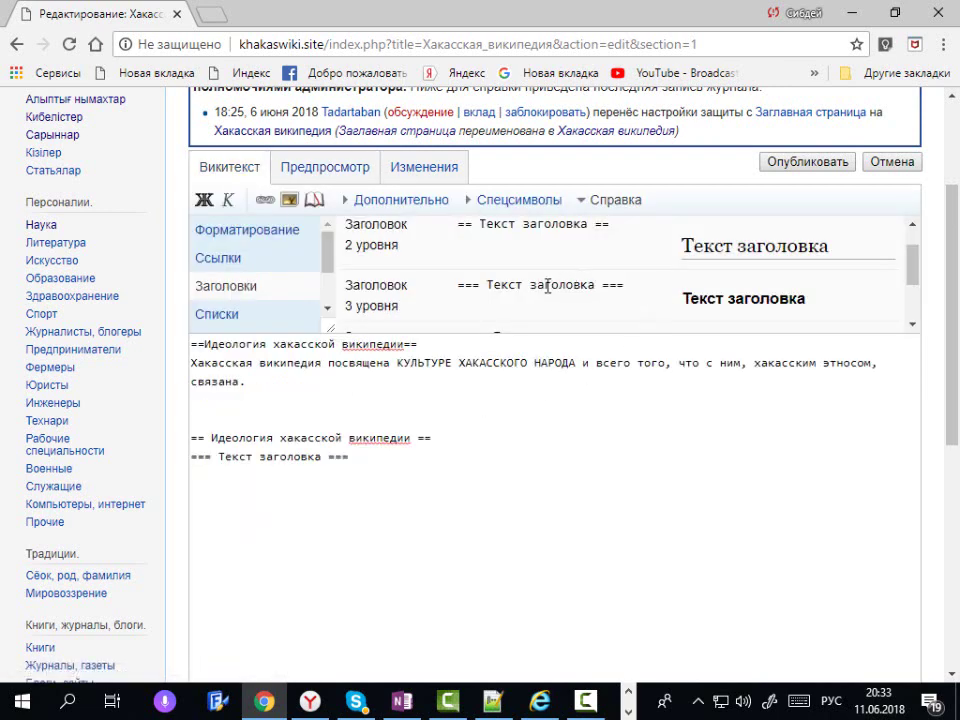
Add the level 5 heading sample "===== Текст заголовка =====" from the heading help below the level 3 heading and preview the section.
scroll(548, 286, "down", 2)
left_click_drag(660, 299, 456, 302)
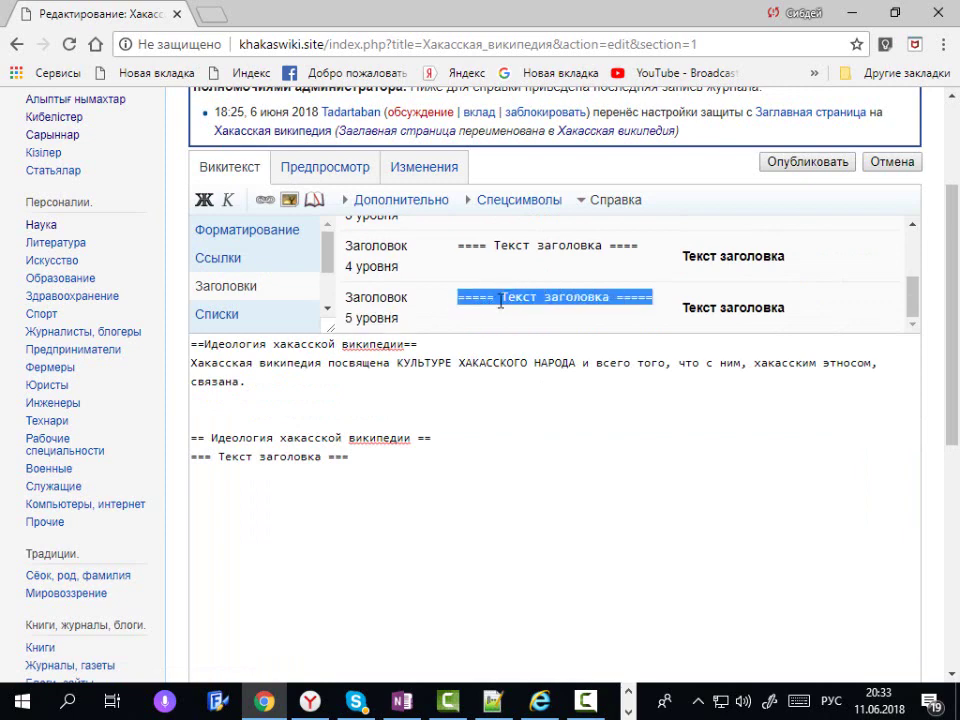
left_click(389, 483)
key("ctrl+v")
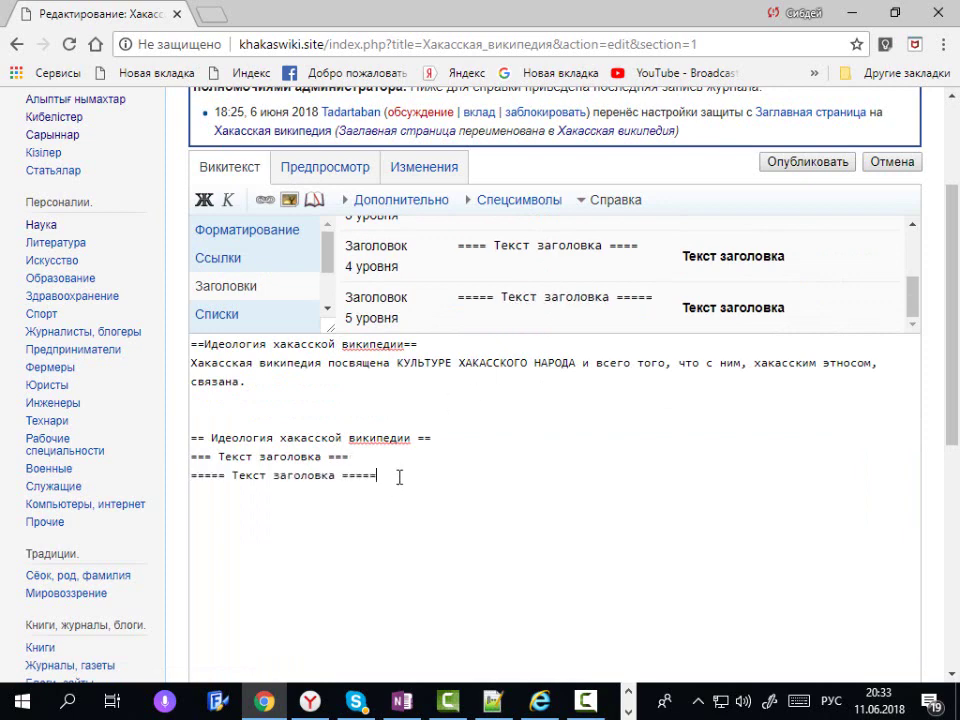
left_click(322, 170)
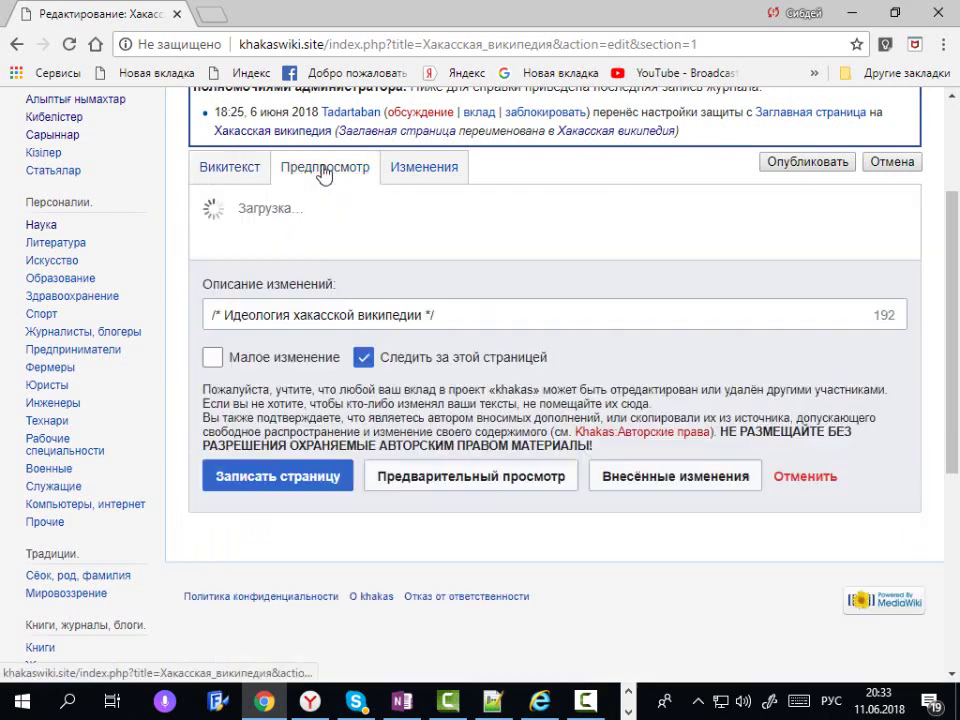
scroll(577, 440, "down", 4)
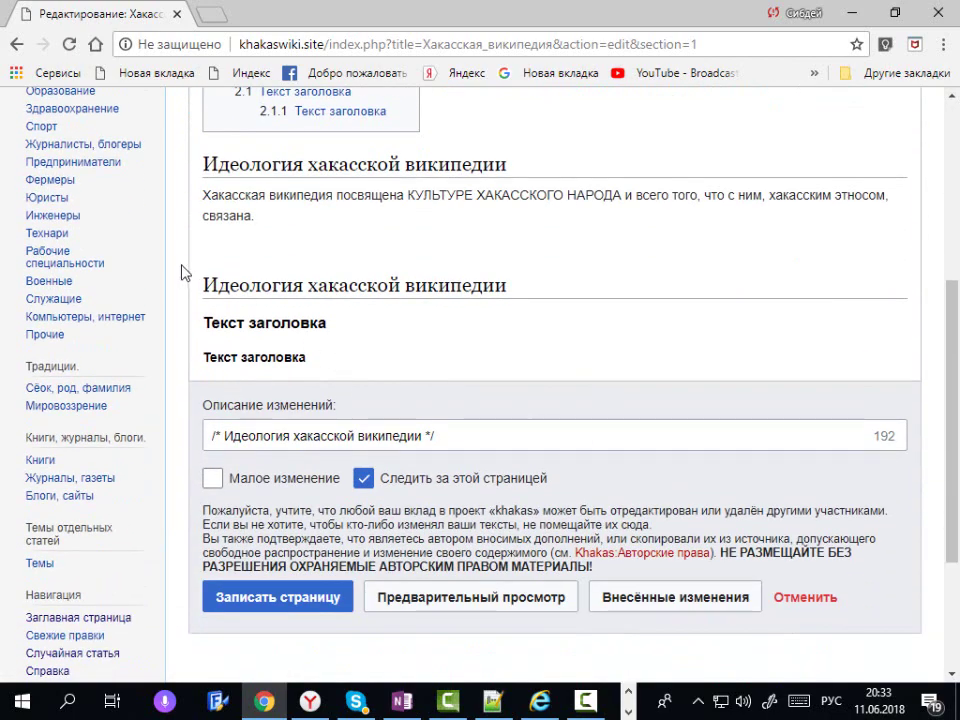
Examine the heading levels in the section preview, and the contents list and section headings on the published page.
left_click_drag(204, 285, 456, 354)
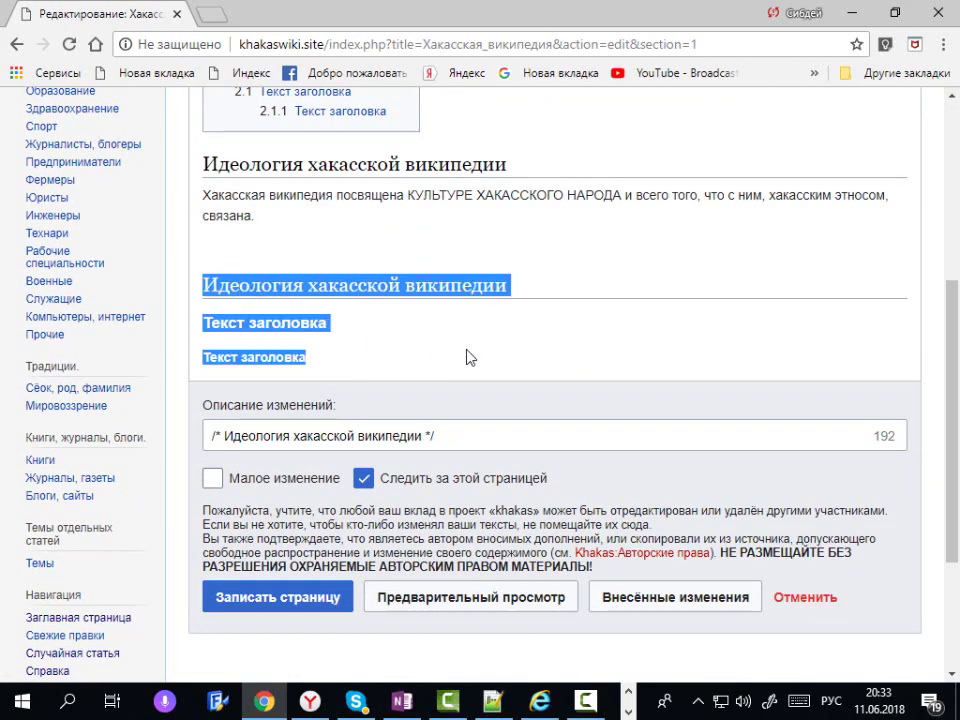
scroll(456, 354, "up", 4)
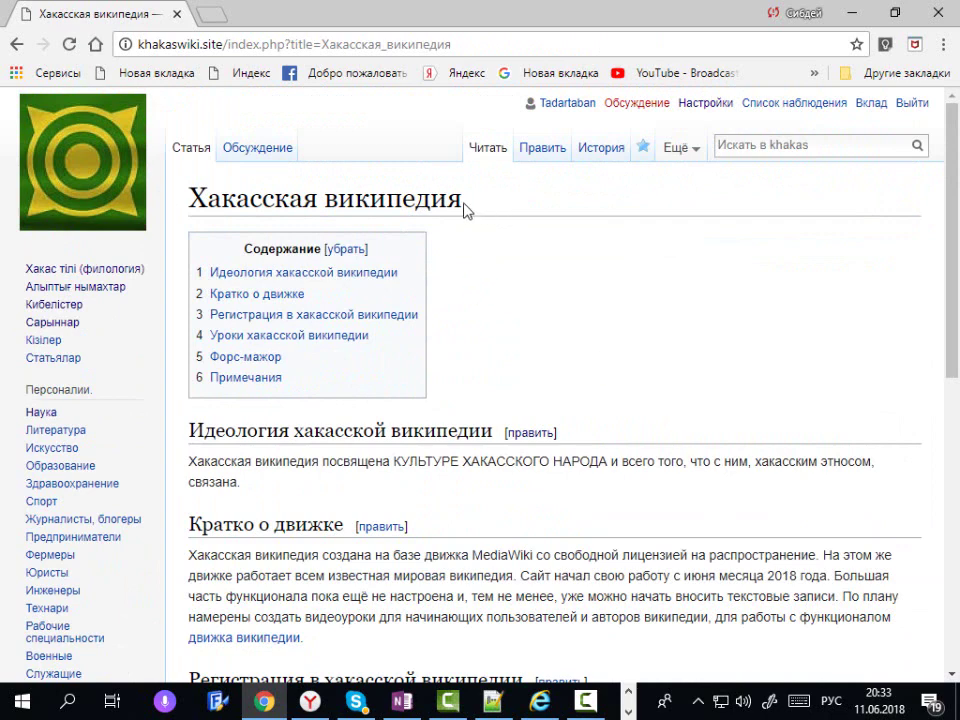
left_click_drag(463, 205, 547, 220)
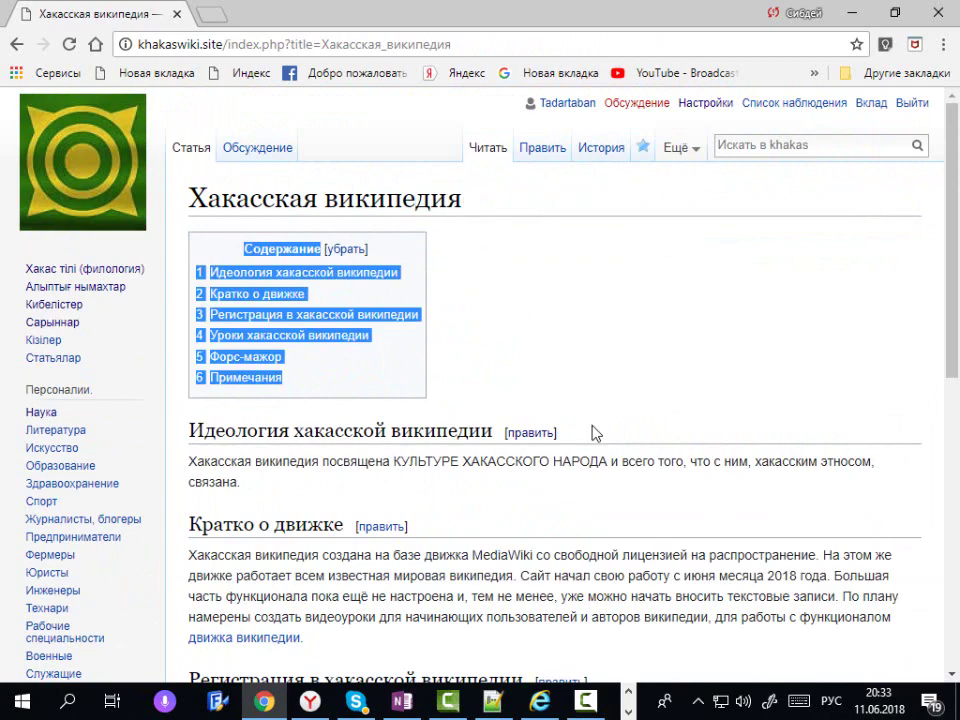
left_click_drag(596, 431, 195, 432)
scroll(482, 456, "down", 1)
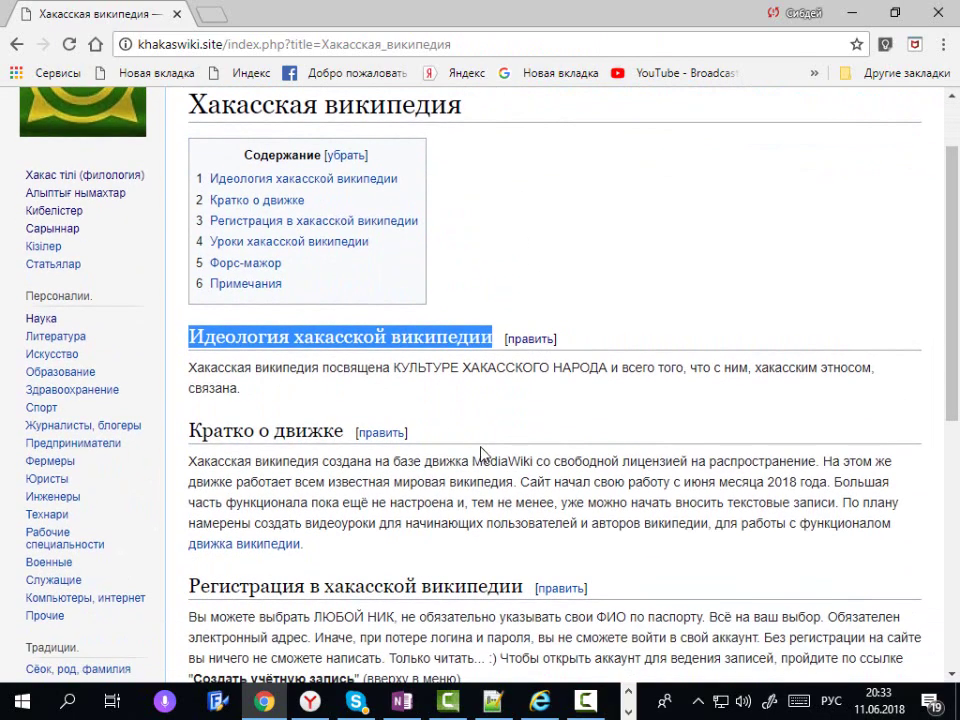
left_click_drag(345, 432, 195, 431)
scroll(556, 431, "down", 3)
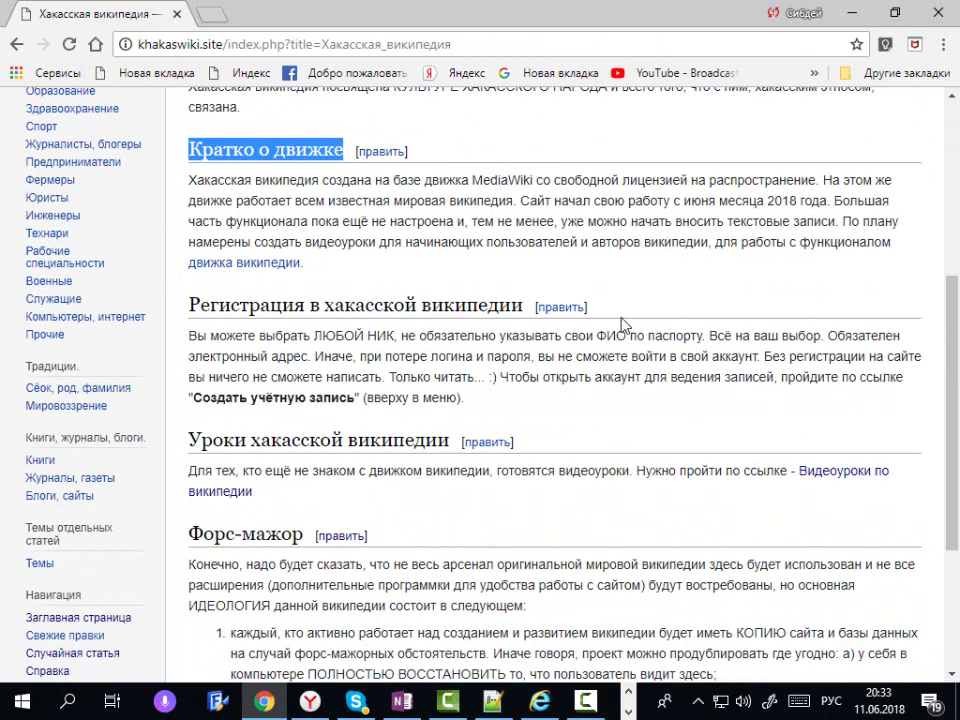
Examine the numbered list in the "Форс-мажор" section of the published page.
left_click(600, 320)
scroll(634, 420, "down", 3)
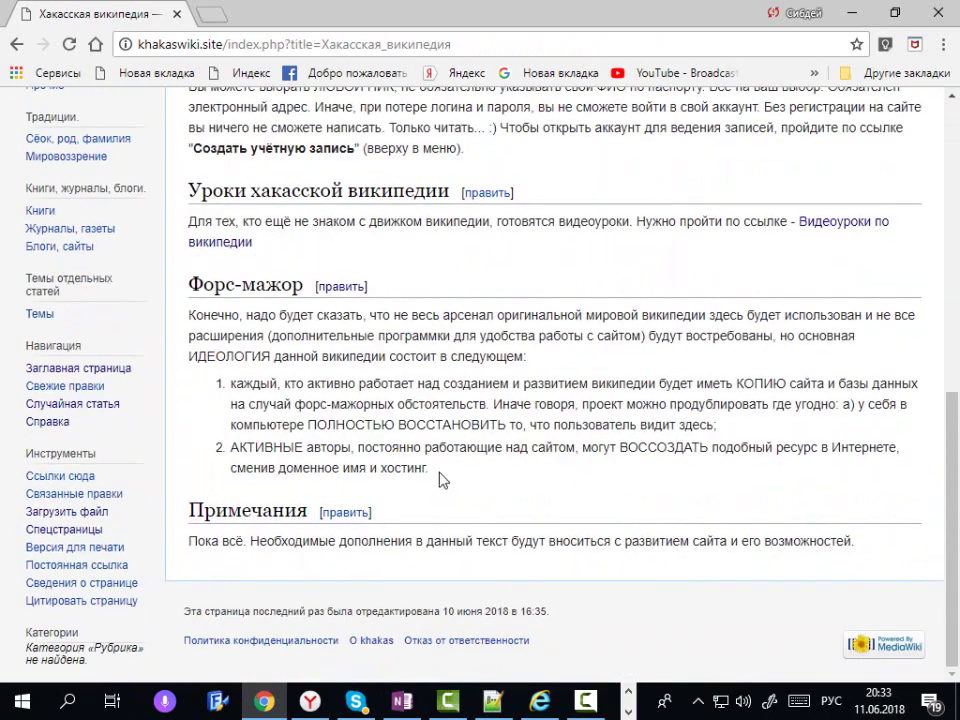
left_click_drag(430, 468, 480, 481)
left_click(480, 481)
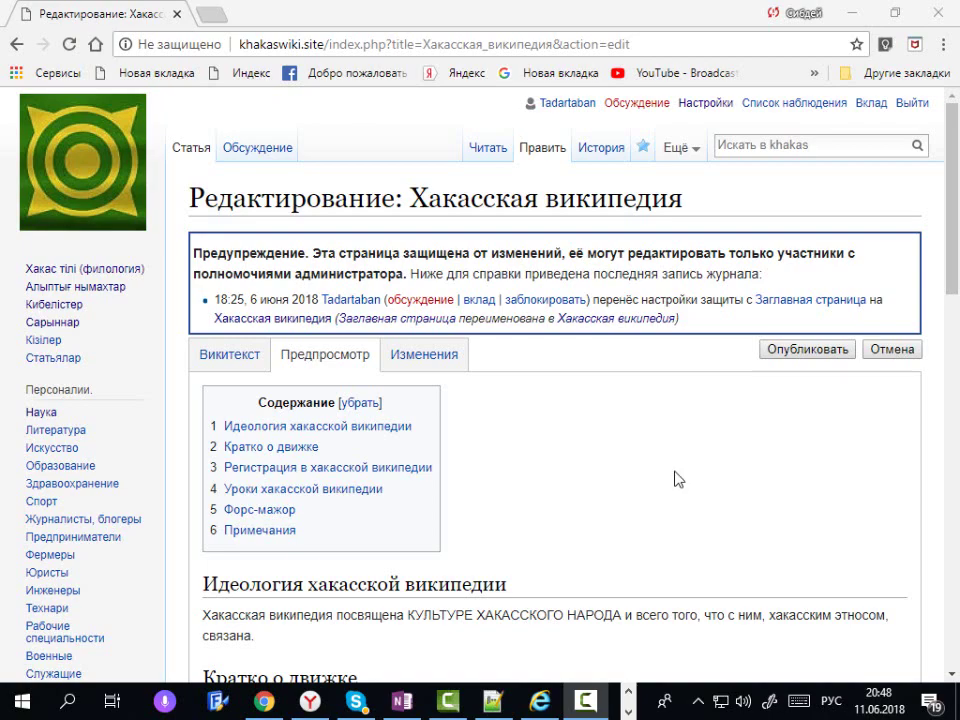
Show the wikitext of the whole page and review it down to the two plain paragraphs under "Примечания".
left_click(238, 362)
scroll(780, 426, "down", 1)
scroll(780, 426, "down", 10)
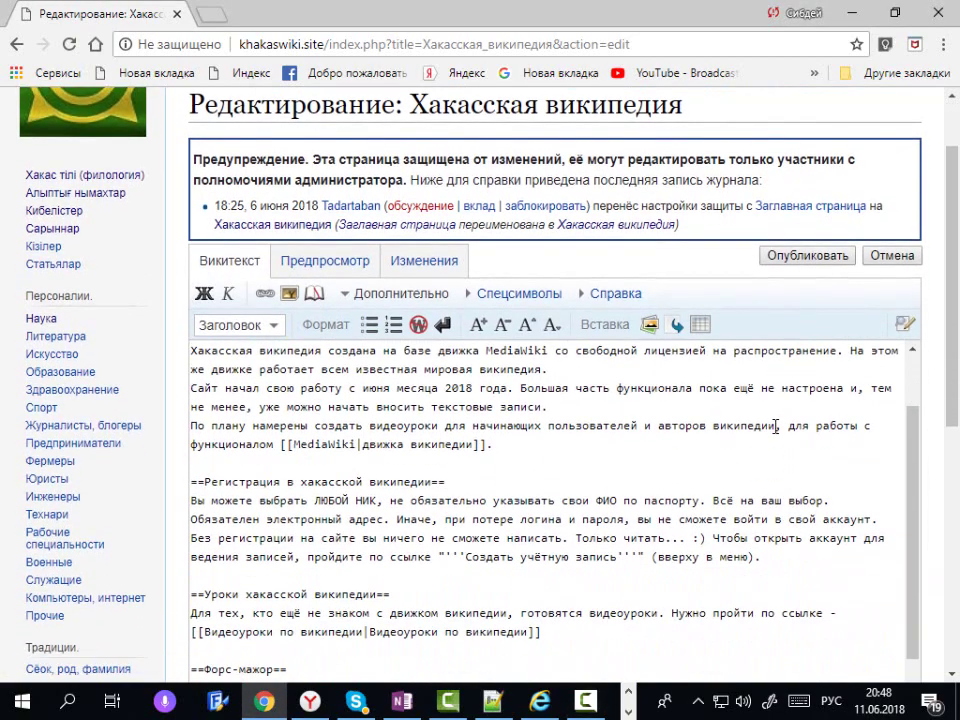
scroll(628, 340, "down", 1)
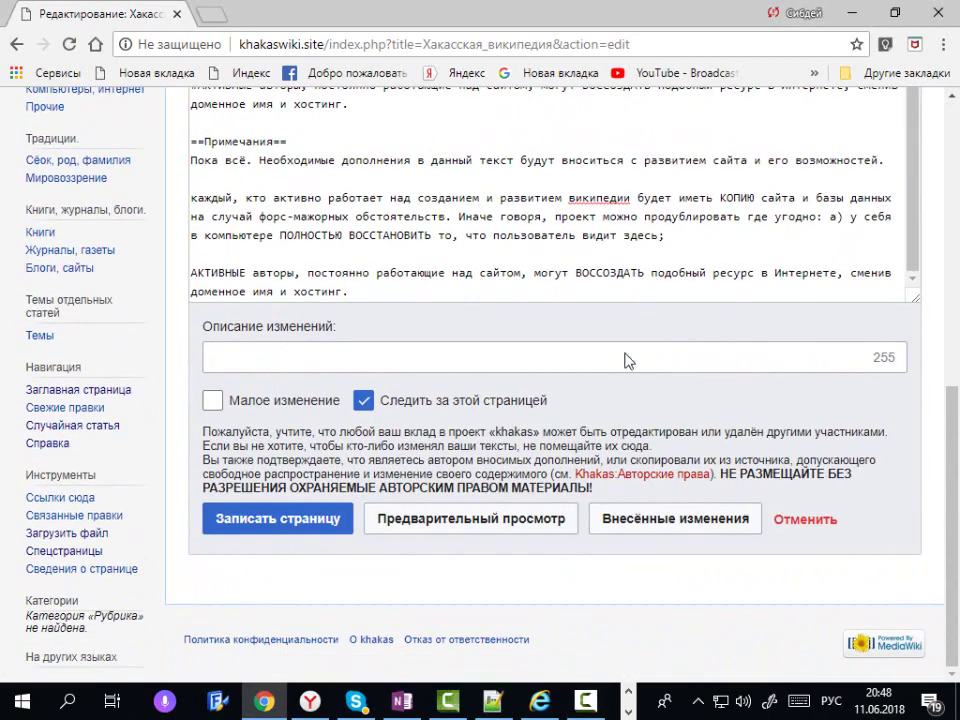
scroll(500, 320, "up", 10)
scroll(349, 303, "up", 5)
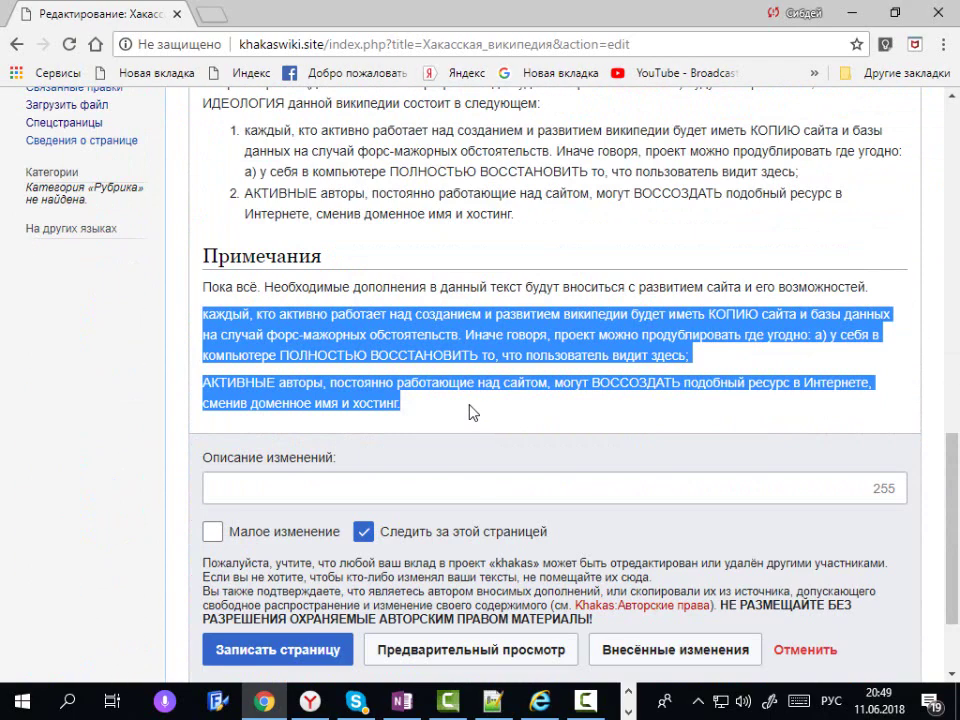
Examine how the two plain paragraphs under "Примечания" are rendered in the preview.
left_click_drag(473, 412, 203, 316)
left_click(470, 410)
scroll(476, 408, "up", 5)
scroll(476, 408, "up", 5)
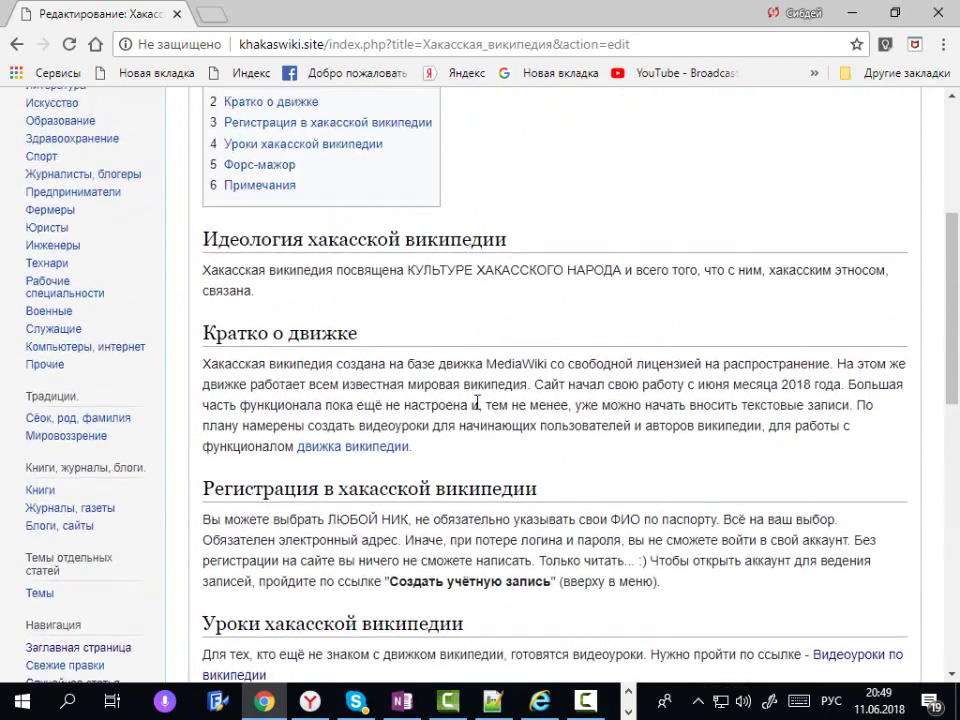
Format the two plain paragraphs under "Примечания" in the wikitext as a numbered list.
left_click(234, 266)
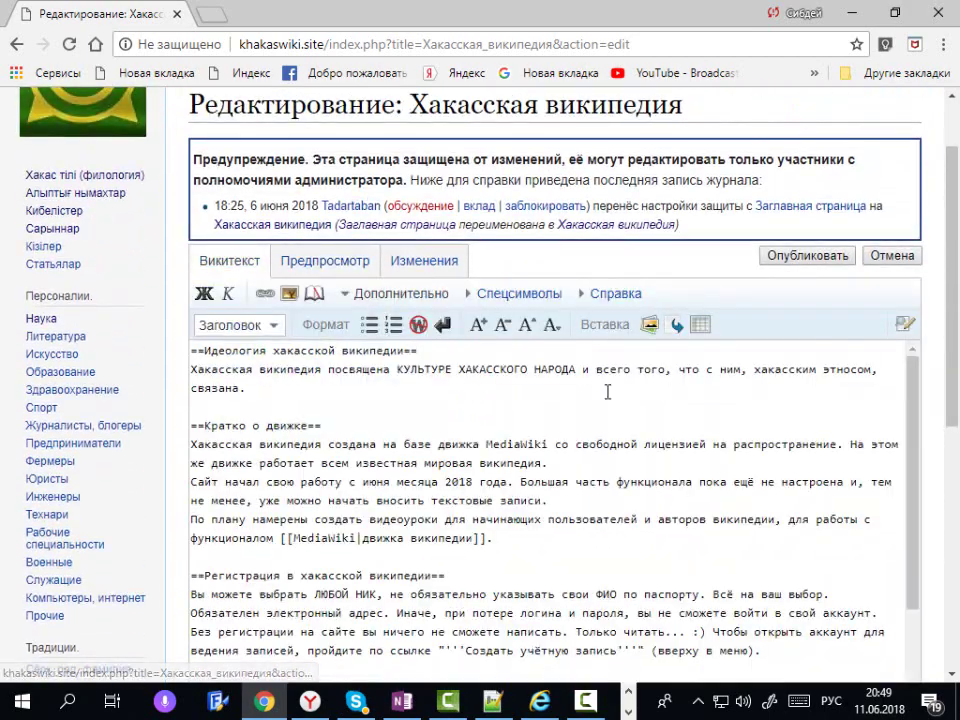
scroll(598, 440, "down", 3)
scroll(598, 447, "down", 3)
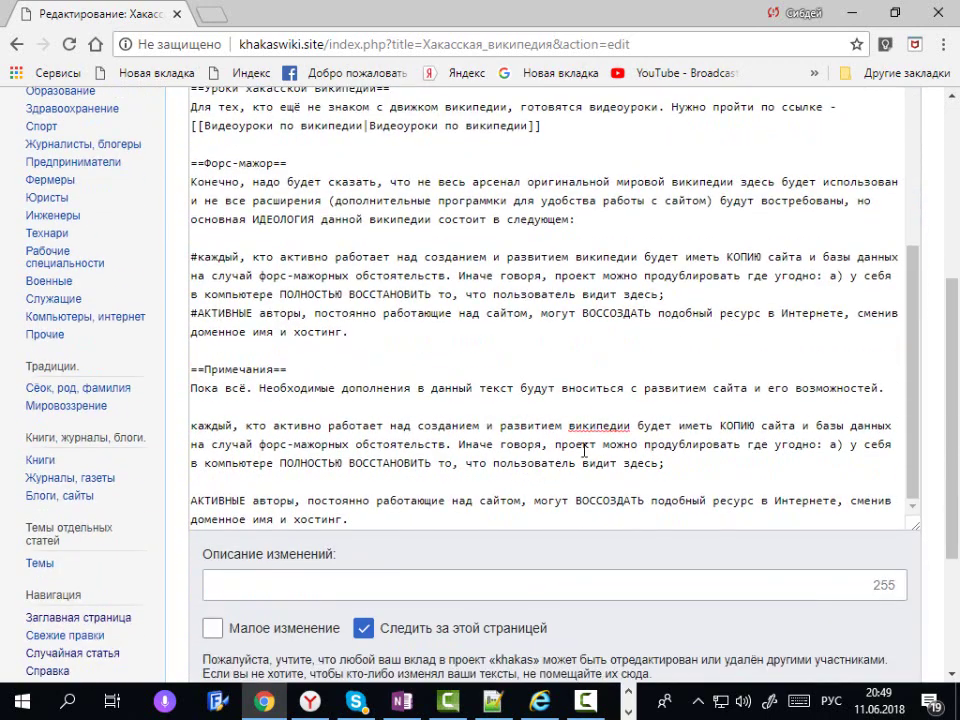
left_click_drag(746, 463, 198, 424)
left_click_drag(379, 520, 186, 433)
scroll(398, 427, "up", 10)
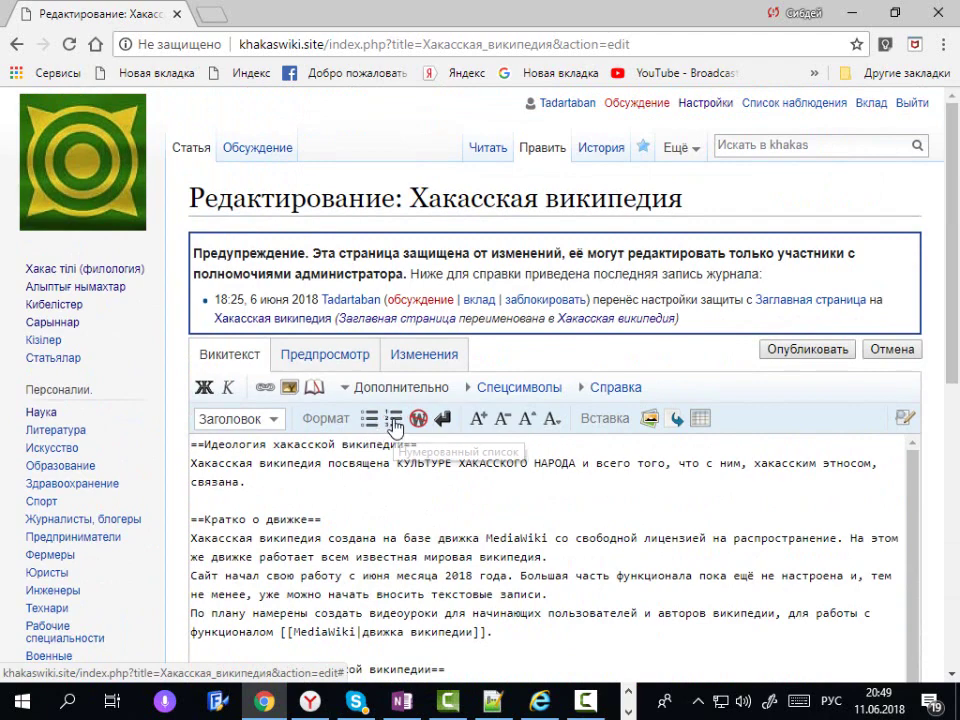
left_click(395, 425)
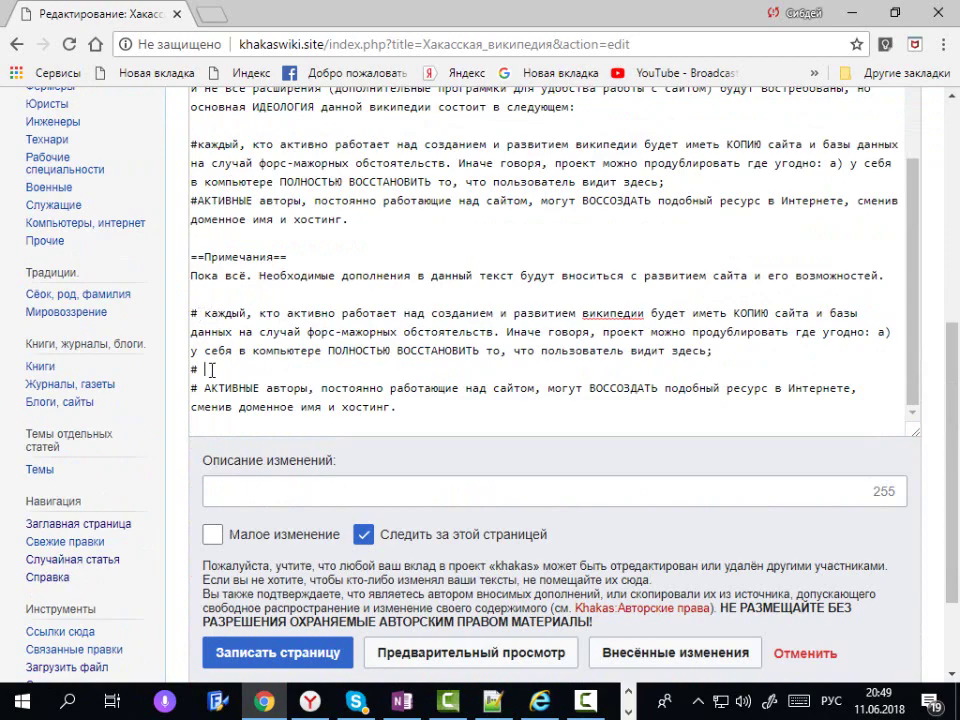
Preview the page and examine how the new numbered list under "Примечания" is rendered.
scroll(221, 370, "up", 15)
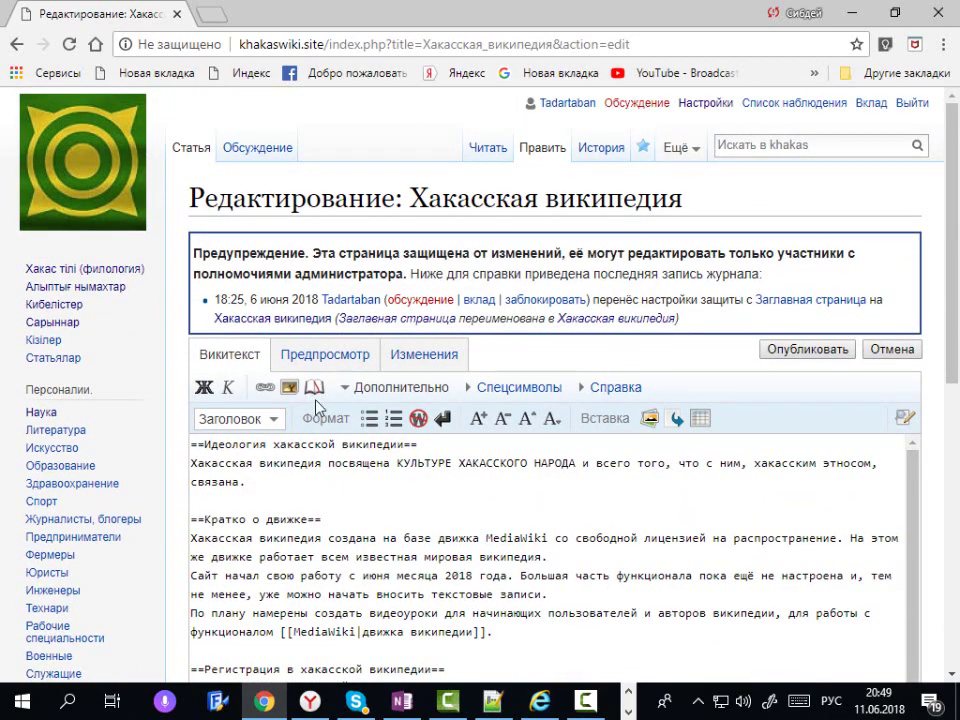
left_click(320, 356)
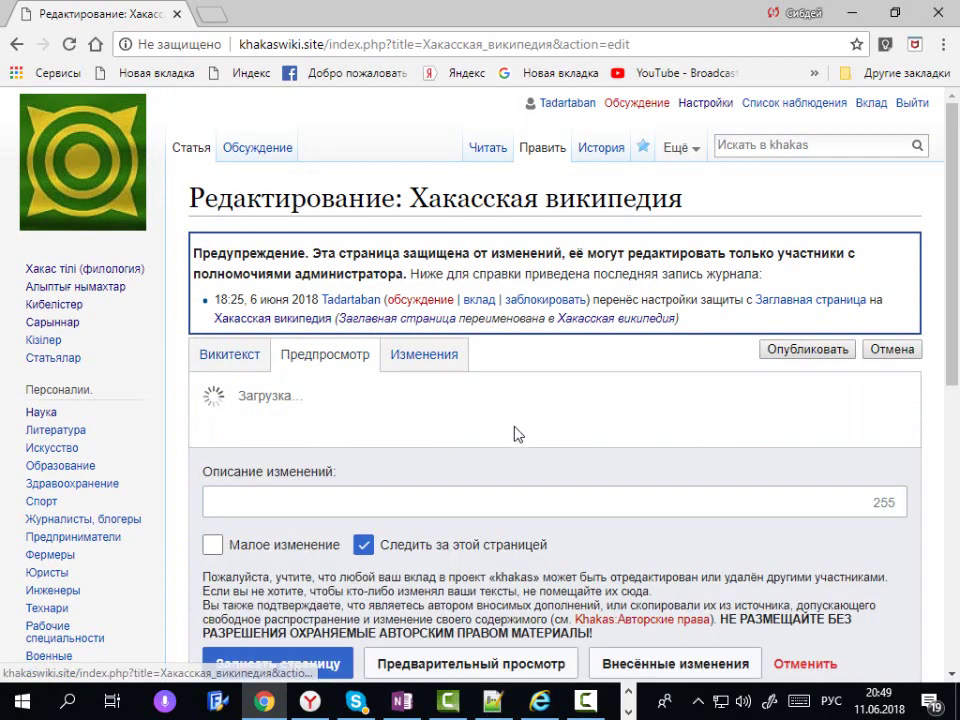
scroll(514, 435, "down", 10)
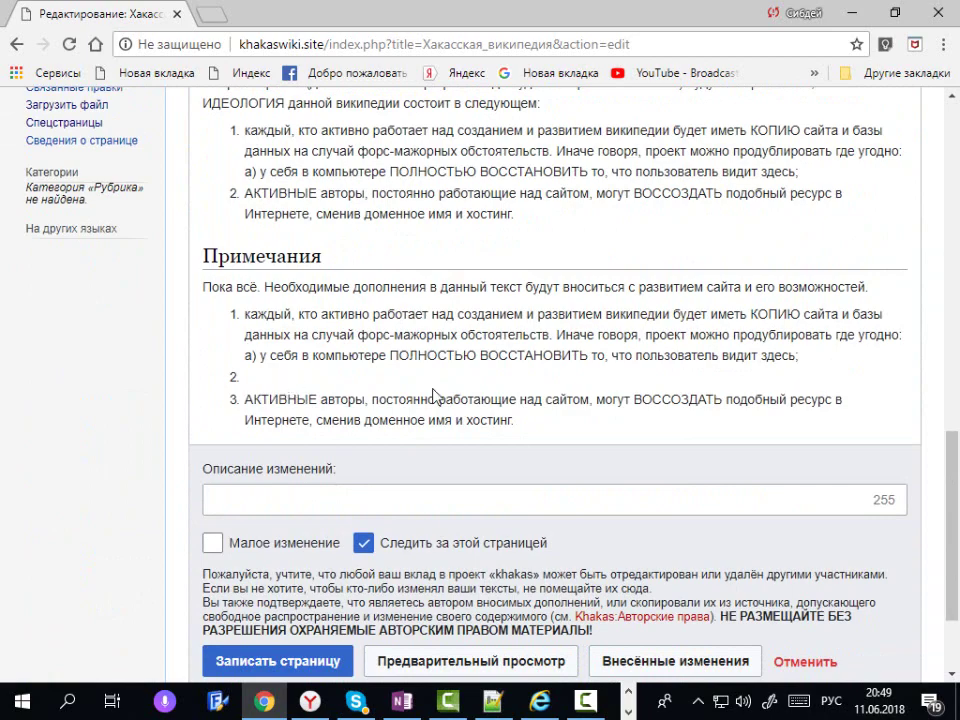
scroll(433, 395, "up", 10)
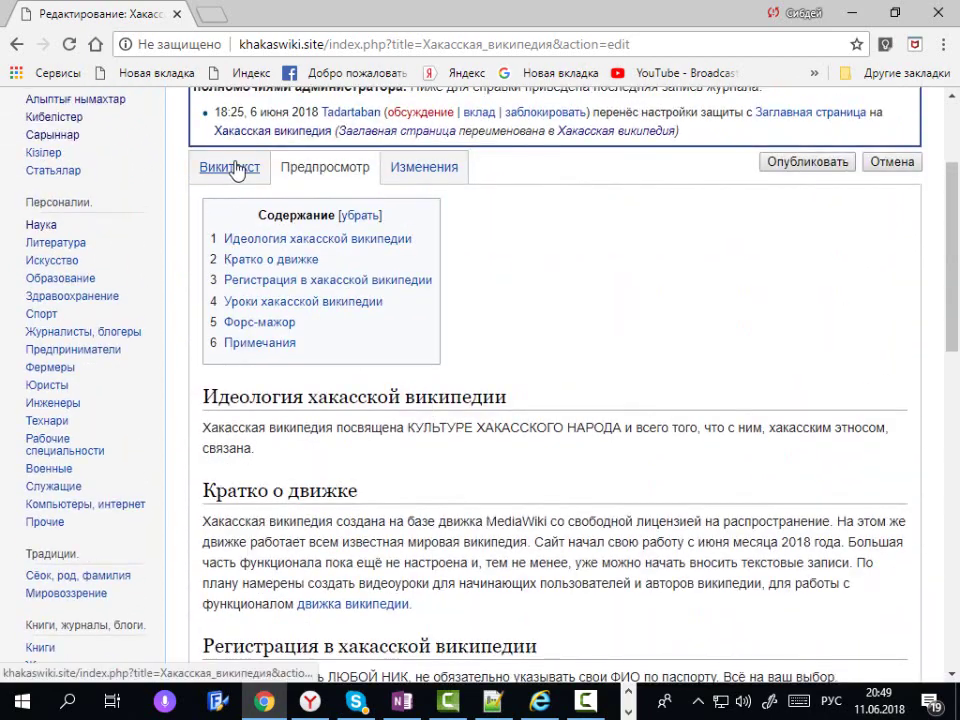
Return to the wikitext and place the cursor on the empty "#" line between the two list items under "Примечания".
left_click(233, 167)
scroll(578, 440, "down", 10)
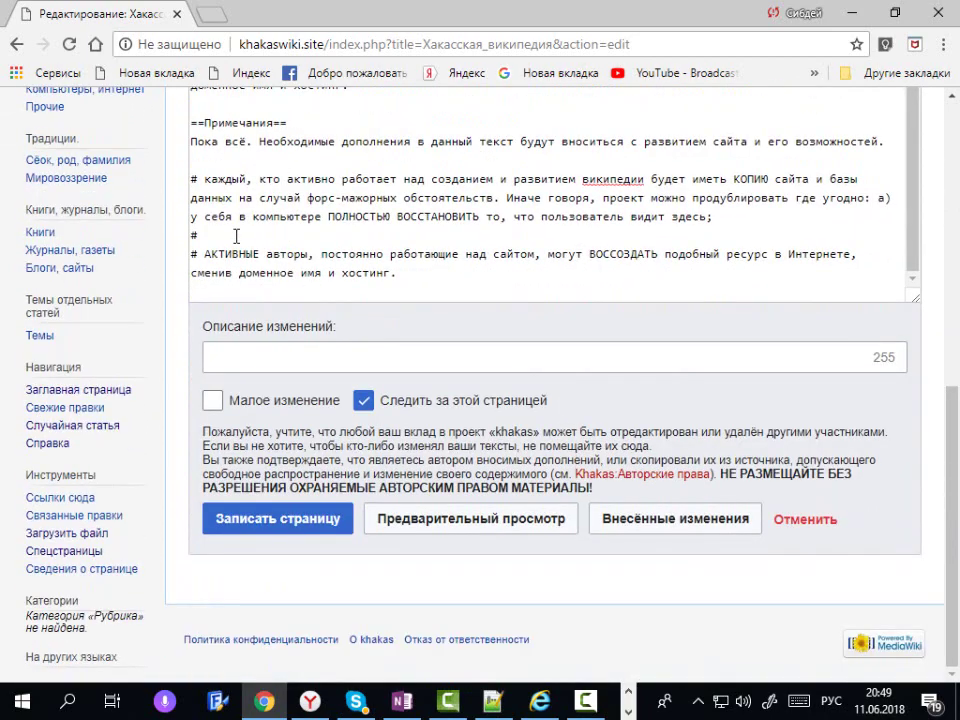
left_click(201, 235)
scroll(560, 345, "up", 3)
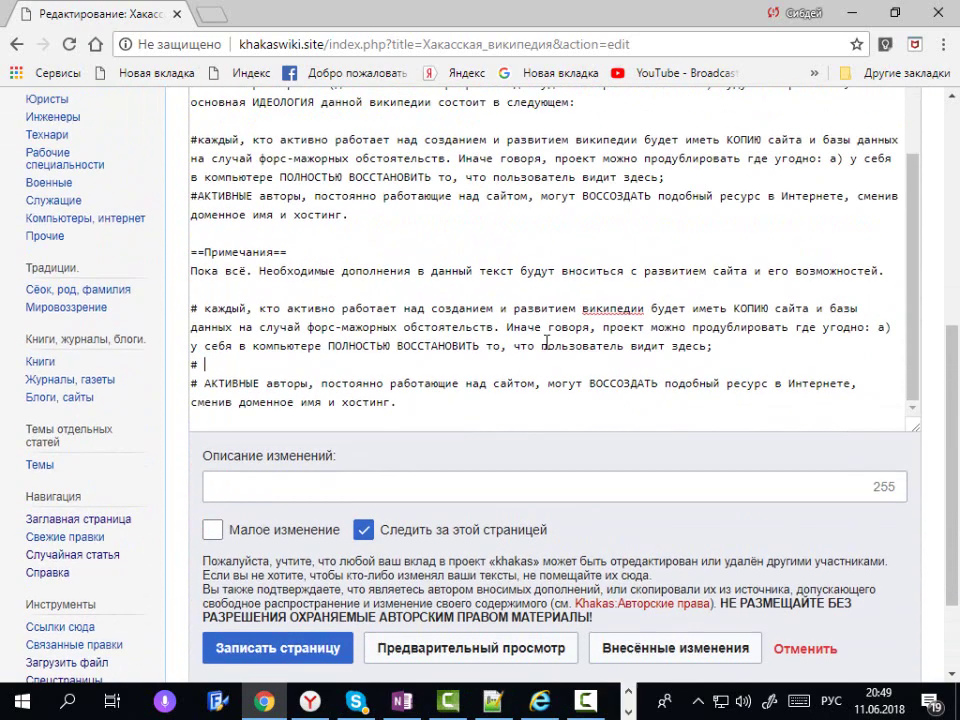
scroll(582, 385, "up", 8)
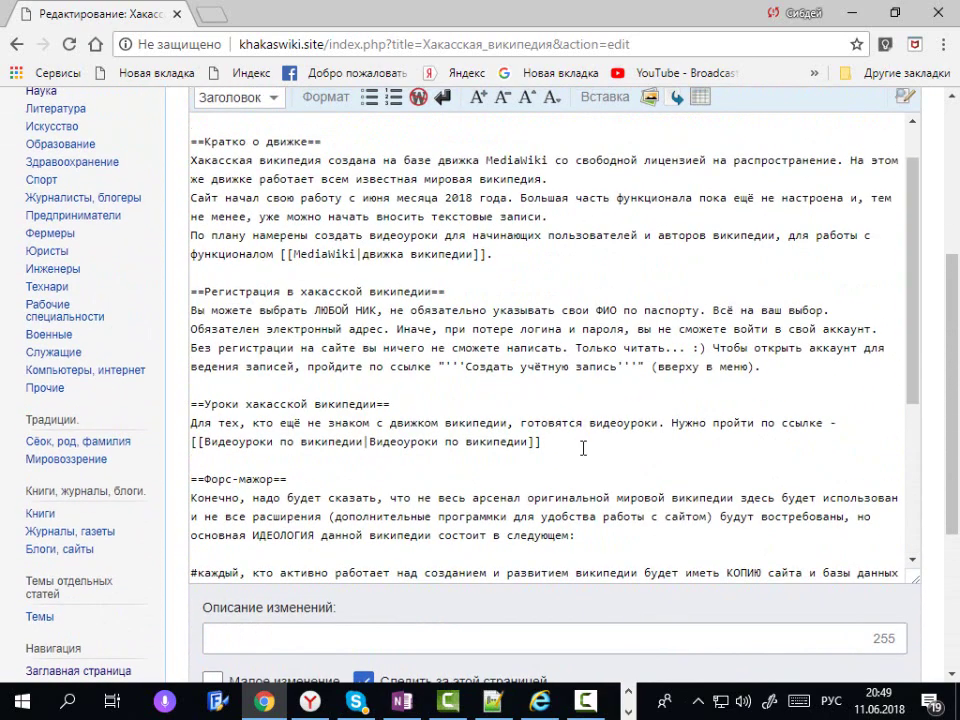